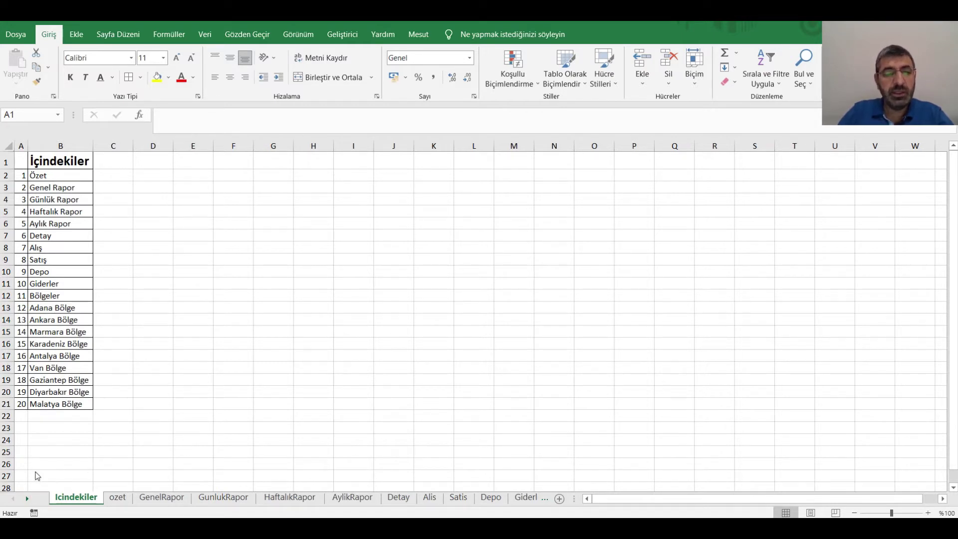
# Browse the sheet tabs, viewing the Depo, Giderler and Bolgeler sheets, then scroll back to the first.
pyautogui.click(28, 499)
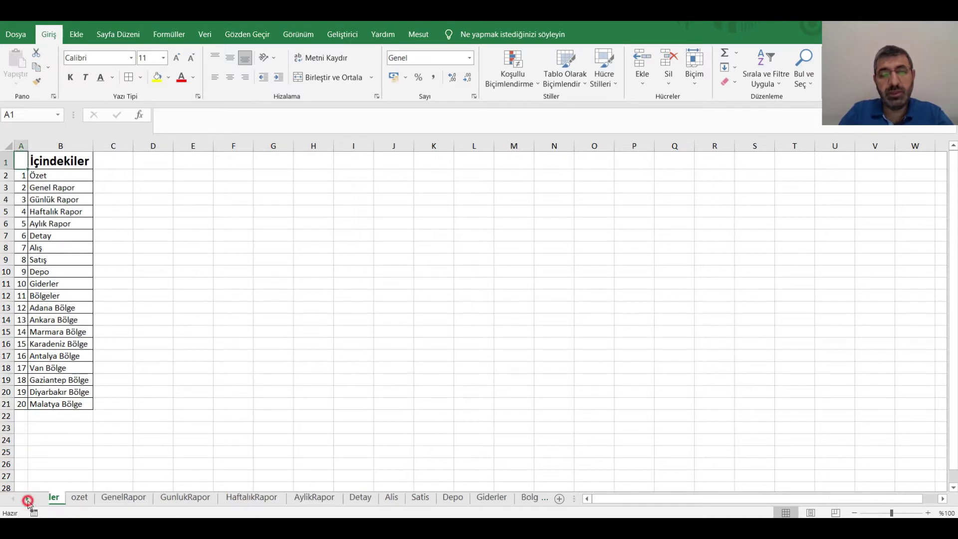
pyautogui.click(216, 498)
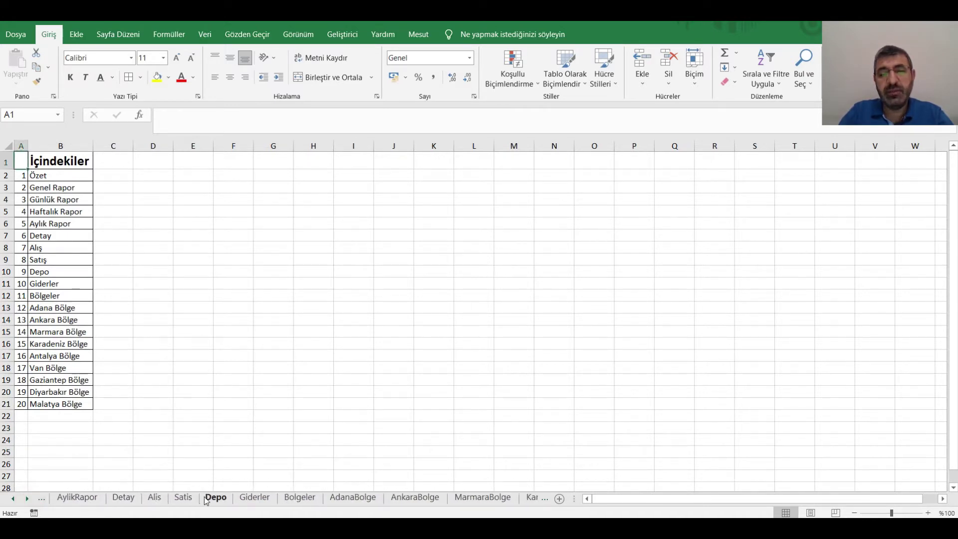
pyautogui.click(254, 498)
pyautogui.click(299, 497)
pyautogui.click(28, 499)
pyautogui.click(27, 499)
pyautogui.click(27, 499)
pyautogui.click(27, 499)
pyautogui.click(27, 499)
pyautogui.click(29, 499)
pyautogui.click(28, 499)
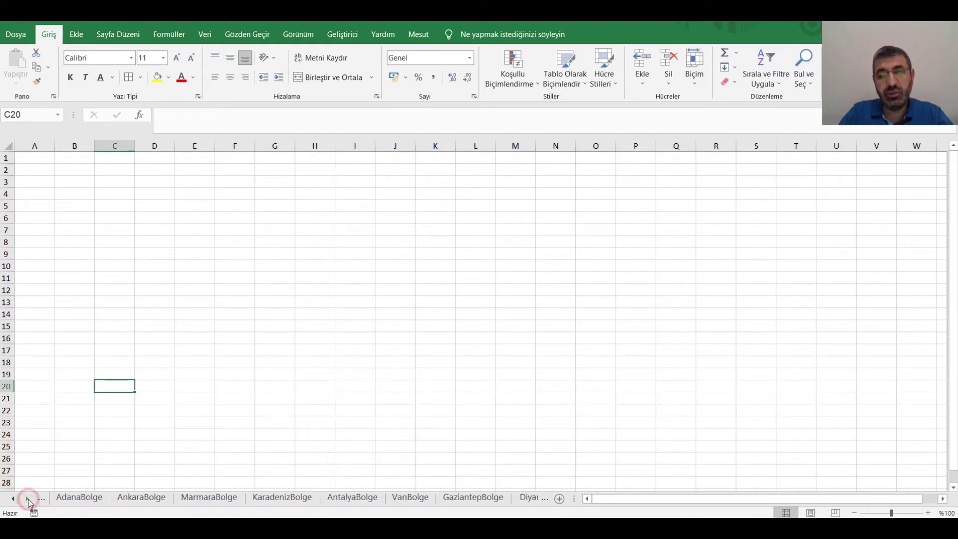
pyautogui.click(14, 499)
pyautogui.click(14, 499)
pyautogui.click(14, 499)
pyautogui.click(14, 499)
pyautogui.click(13, 499)
pyautogui.click(14, 499)
pyautogui.click(13, 499)
pyautogui.click(14, 499)
pyautogui.click(14, 499)
pyautogui.click(14, 499)
pyautogui.click(13, 499)
pyautogui.click(14, 499)
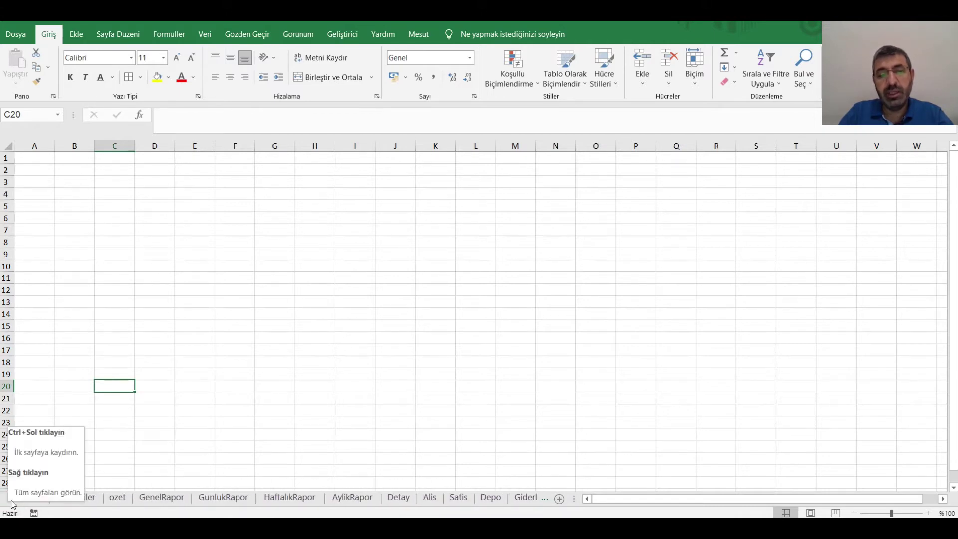
# Review the full list of workbook sheets, including Detay, then return to the contents title cell.
pyautogui.rightClick(8, 501)
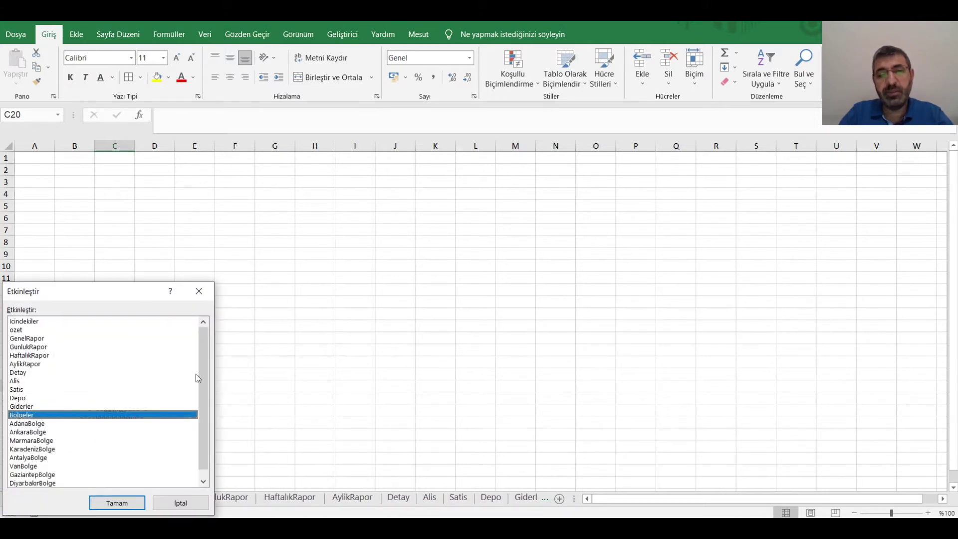
pyautogui.scroll(-1, 200, 364)
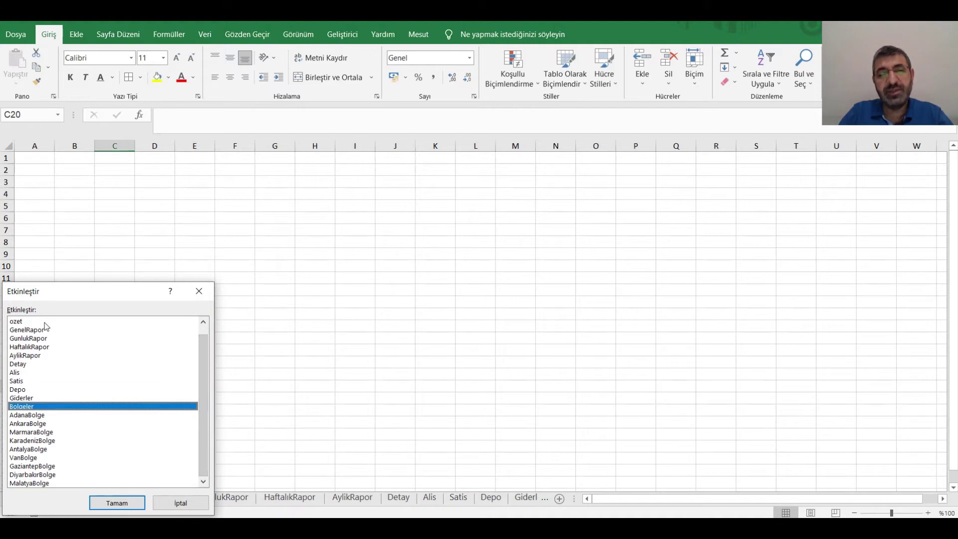
pyautogui.click(26, 365)
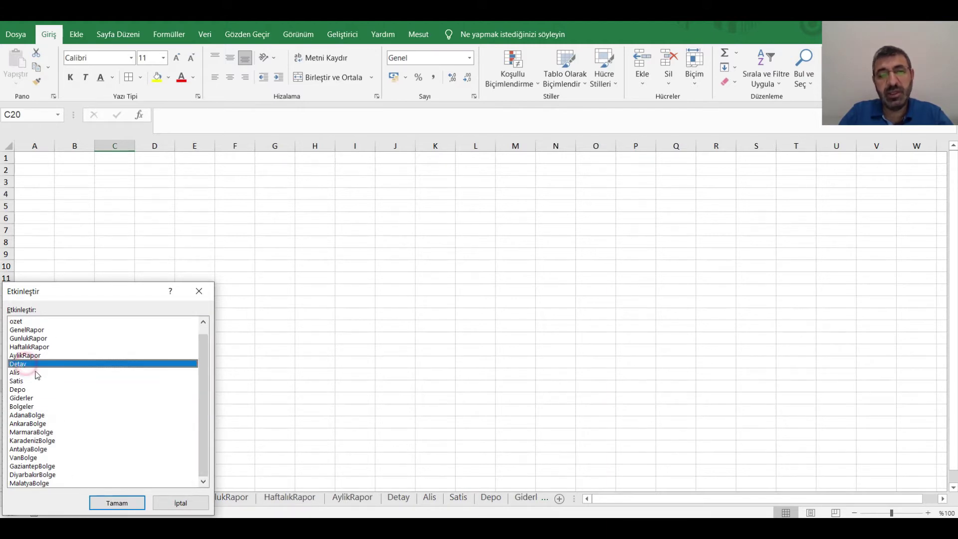
pyautogui.click(176, 504)
pyautogui.click(72, 498)
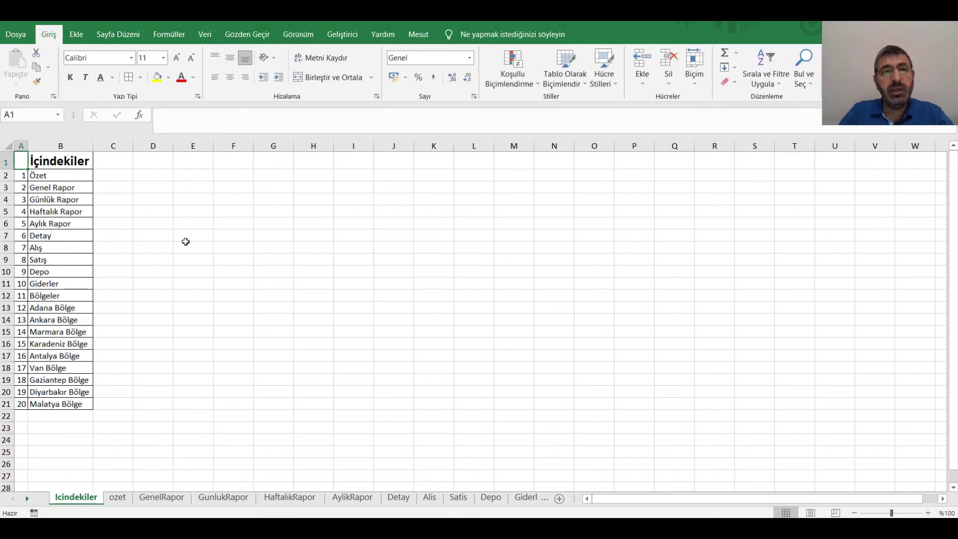
pyautogui.press('Right')
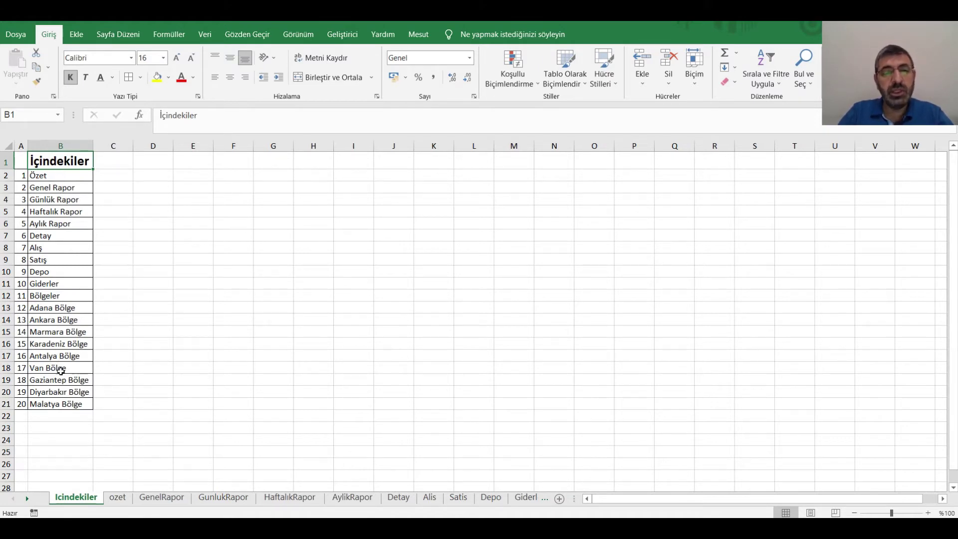
# Hyperlink the Özet entry in B2 to the ozet sheet and follow the link.
pyautogui.click(44, 177)
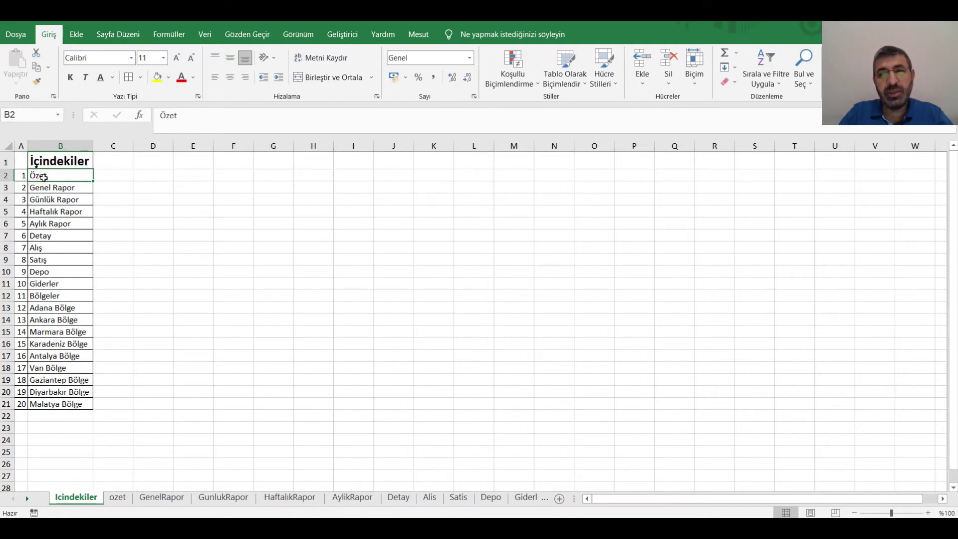
pyautogui.rightClick(44, 176)
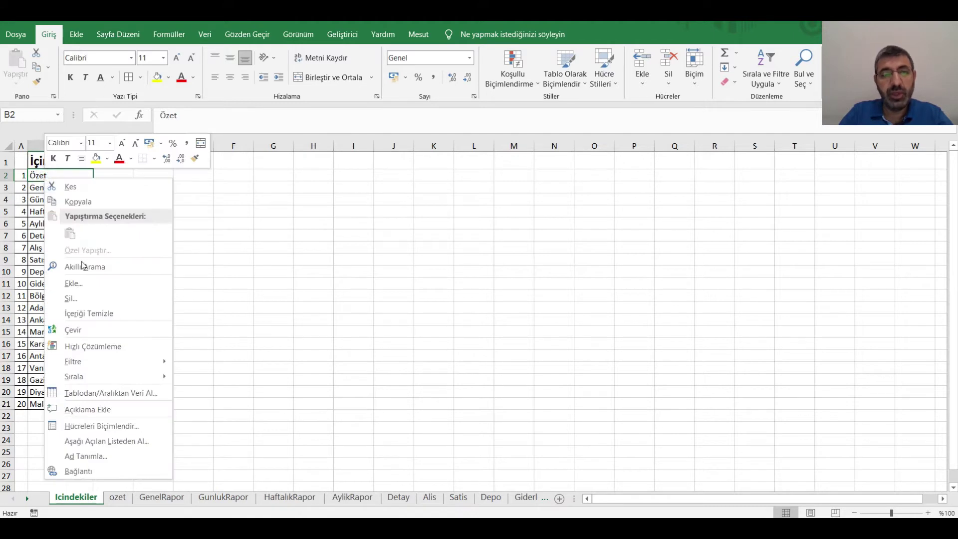
pyautogui.click(65, 470)
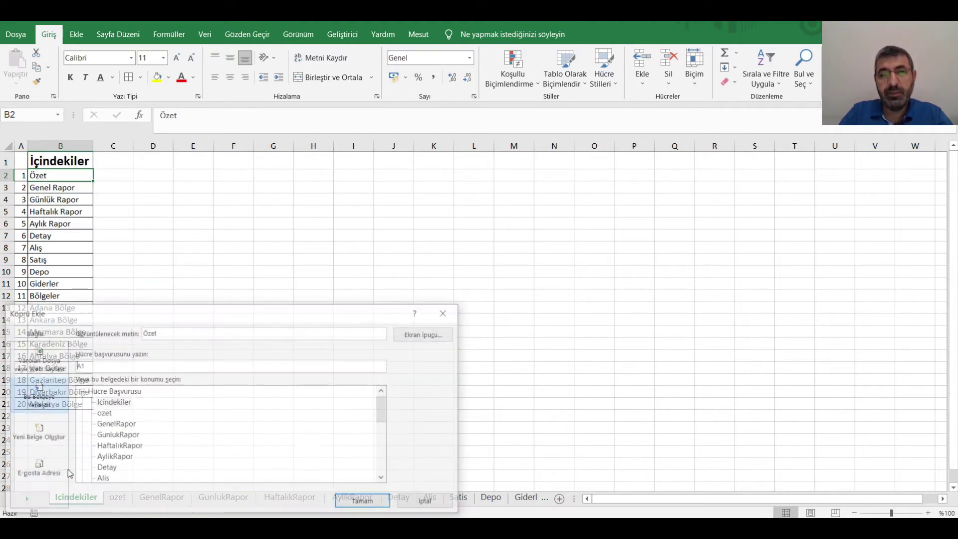
pyautogui.moveTo(231, 314)
pyautogui.mouseDown()
pyautogui.moveTo(320, 259)
pyautogui.moveTo(392, 181)
pyautogui.mouseUp()
pyautogui.click(194, 229)
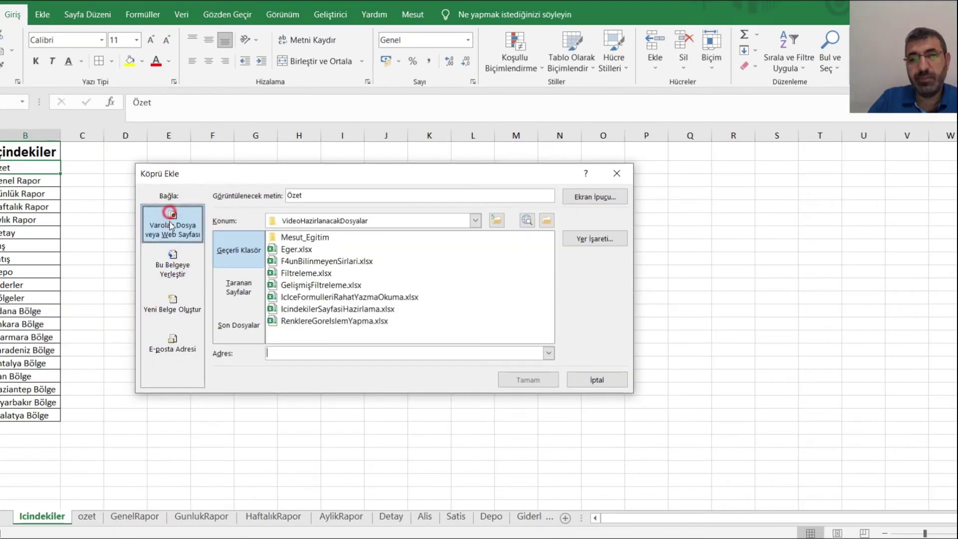
pyautogui.click(172, 264)
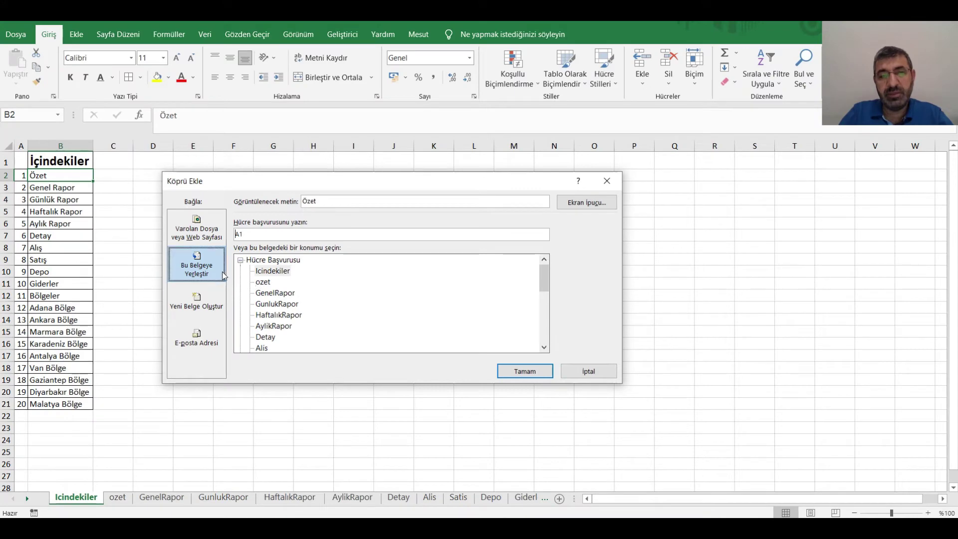
pyautogui.click(262, 283)
pyautogui.click(513, 370)
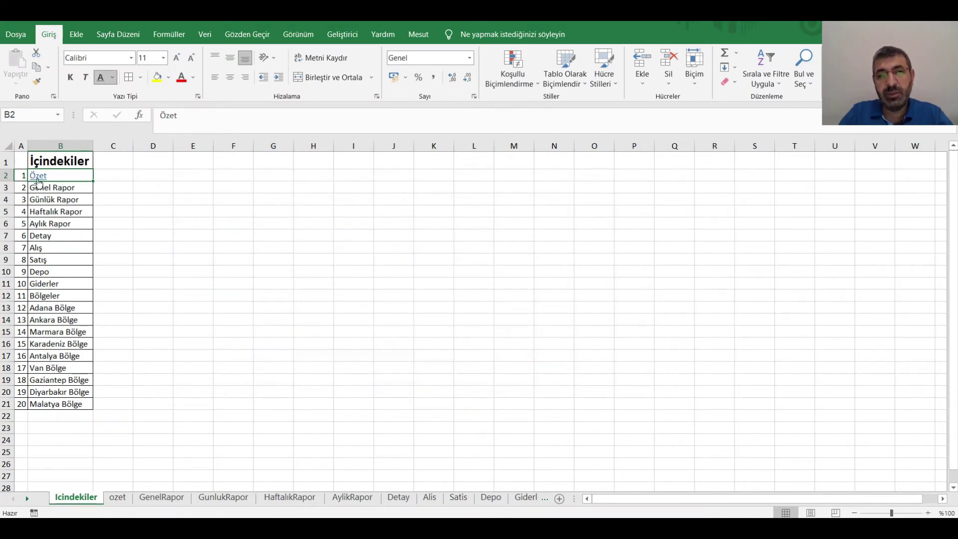
pyautogui.click(38, 177)
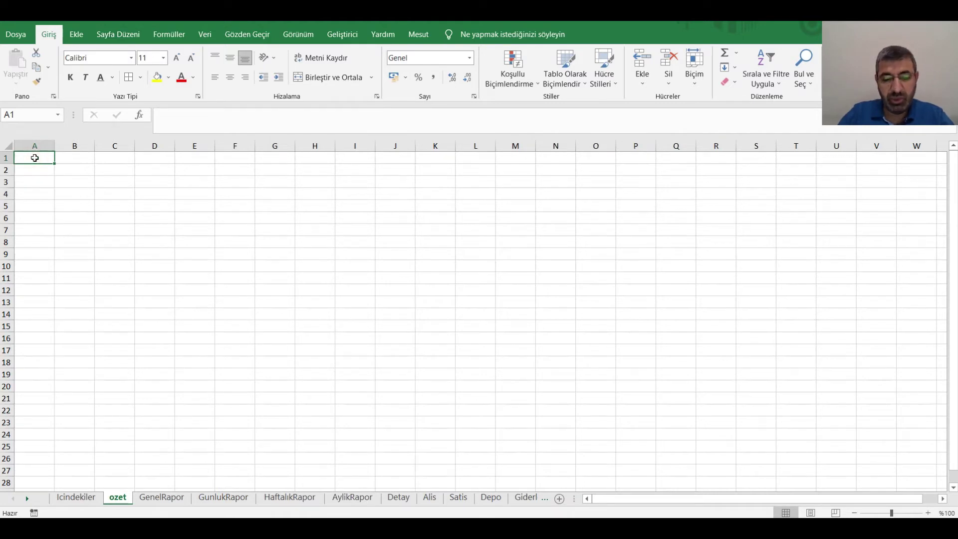
# Enter içindekiler in A1 of ozet, hyperlink it to the Icindekiler sheet, and follow it back.
pyautogui.write('iç')
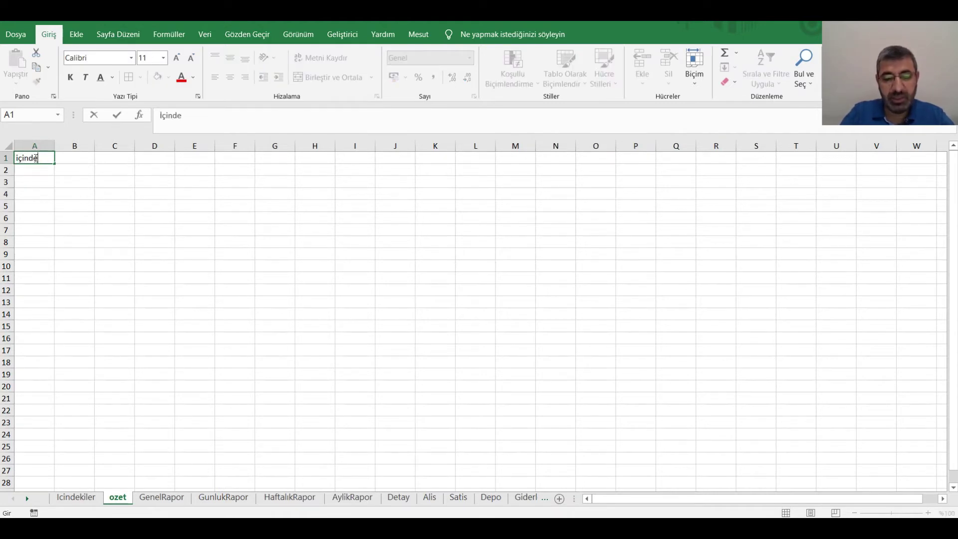
pyautogui.write('kiler')
pyautogui.hotkey('ctrl', 'Return')
pyautogui.rightClick(32, 156)
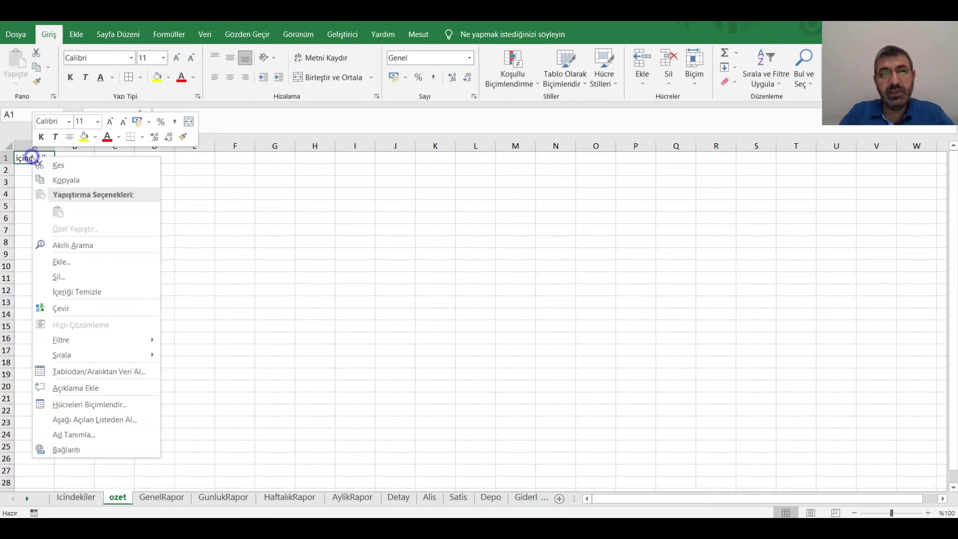
pyautogui.click(88, 452)
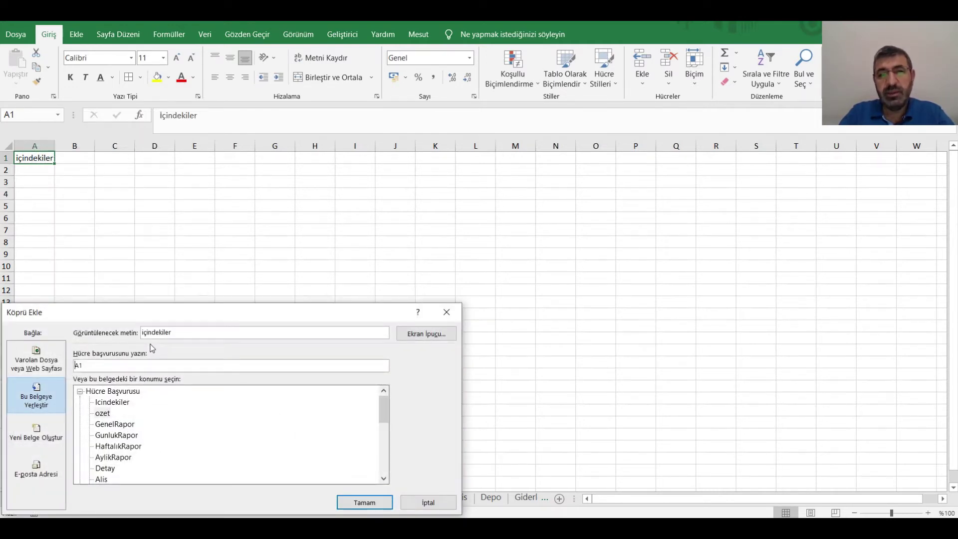
pyautogui.moveTo(181, 313); pyautogui.dragTo(282, 207)
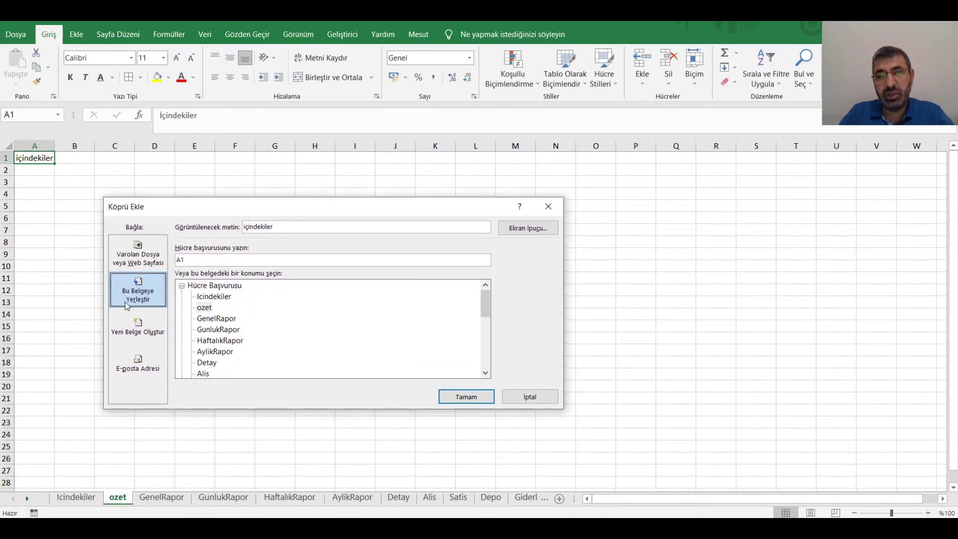
pyautogui.click(212, 297)
pyautogui.click(452, 396)
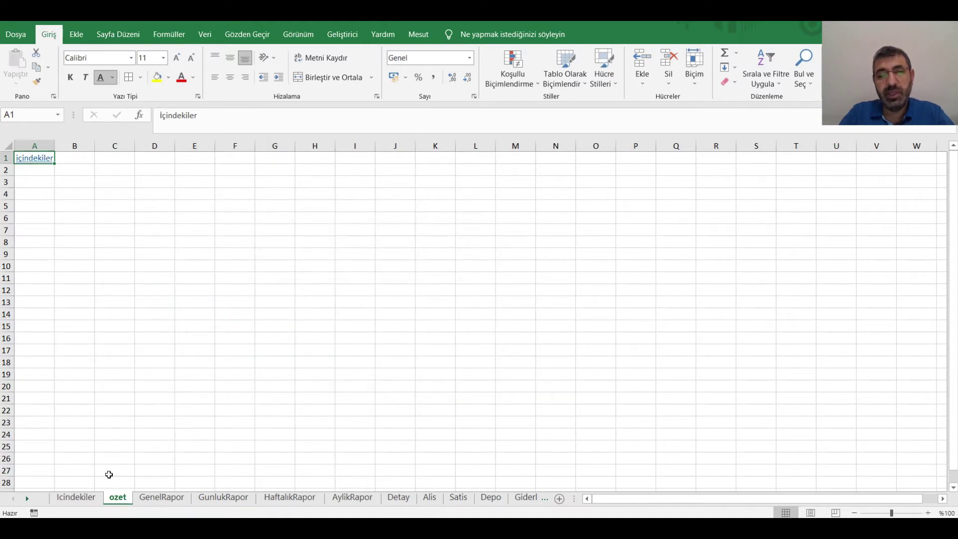
pyautogui.click(40, 160)
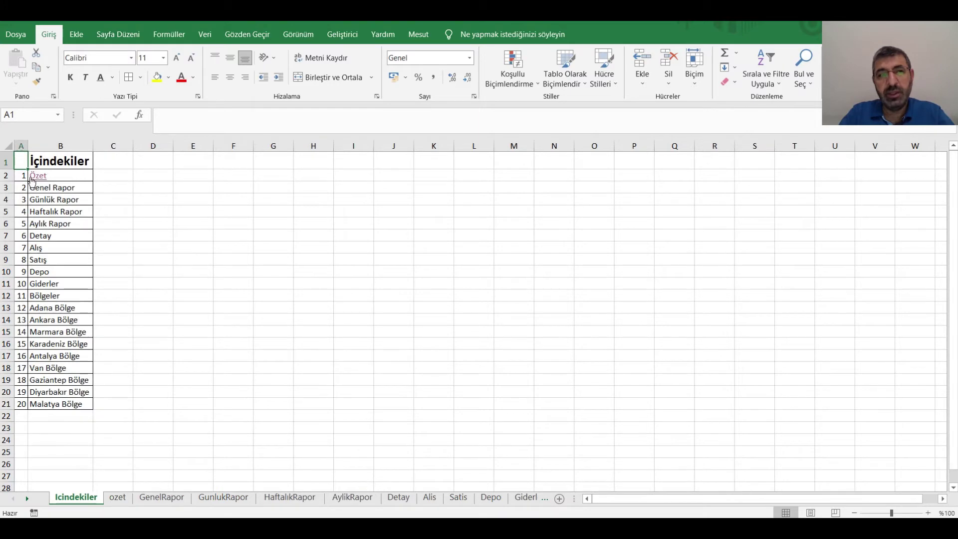
# Test the Özet link, then hyperlink Genel Rapor in B3 to the GenelRapor sheet and open it.
pyautogui.click(32, 179)
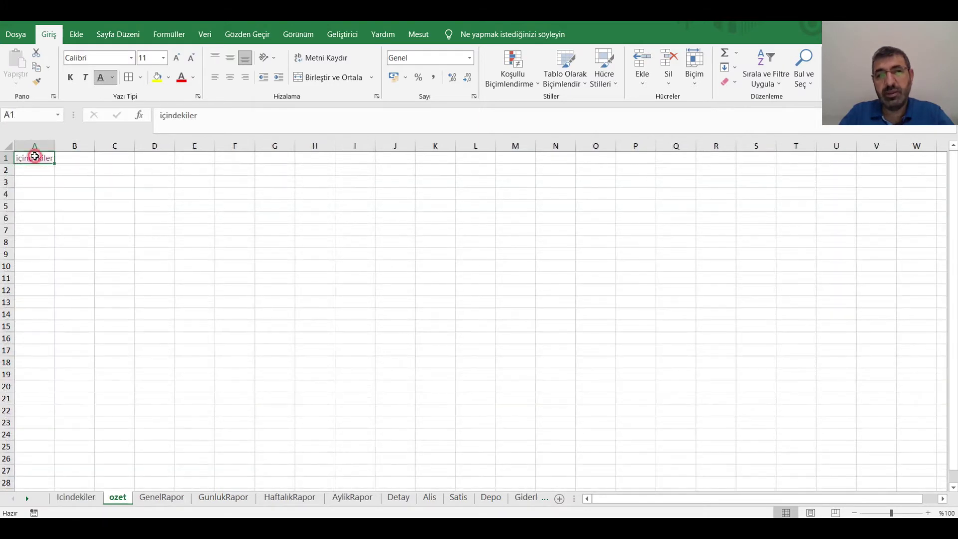
pyautogui.click(36, 160)
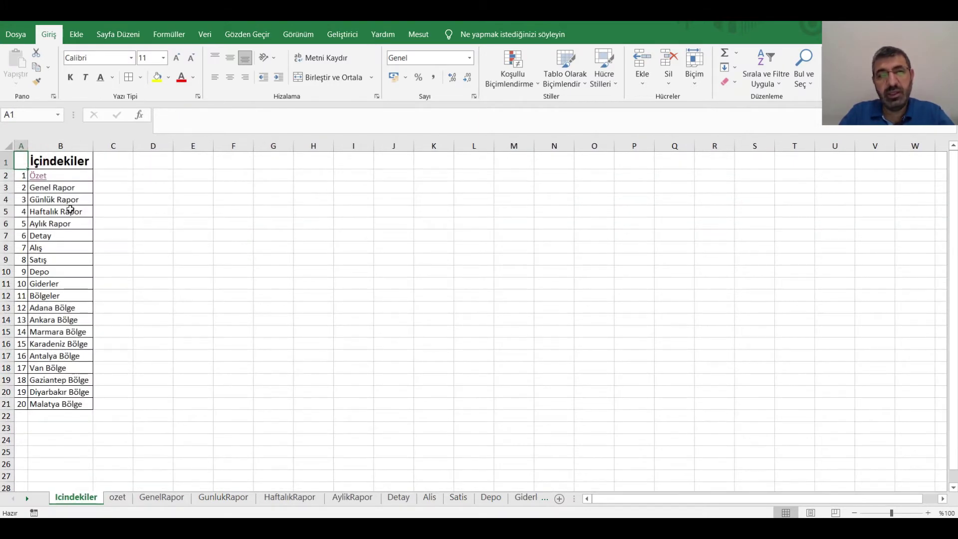
pyautogui.click(48, 188)
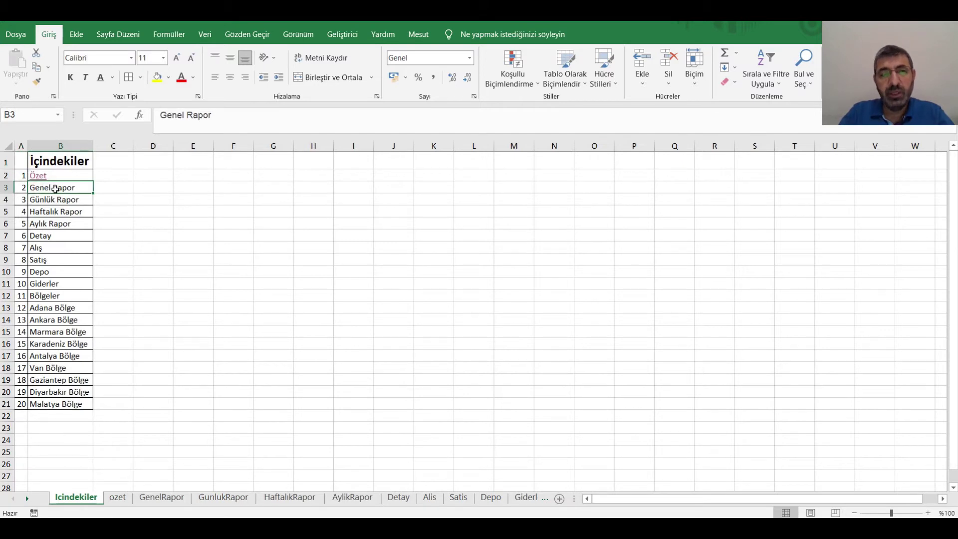
pyautogui.rightClick(59, 189)
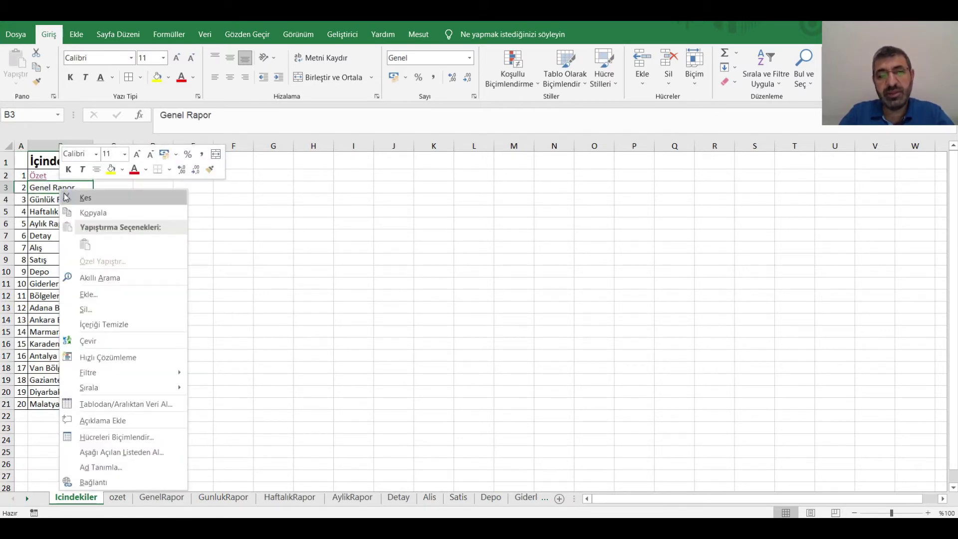
pyautogui.click(89, 483)
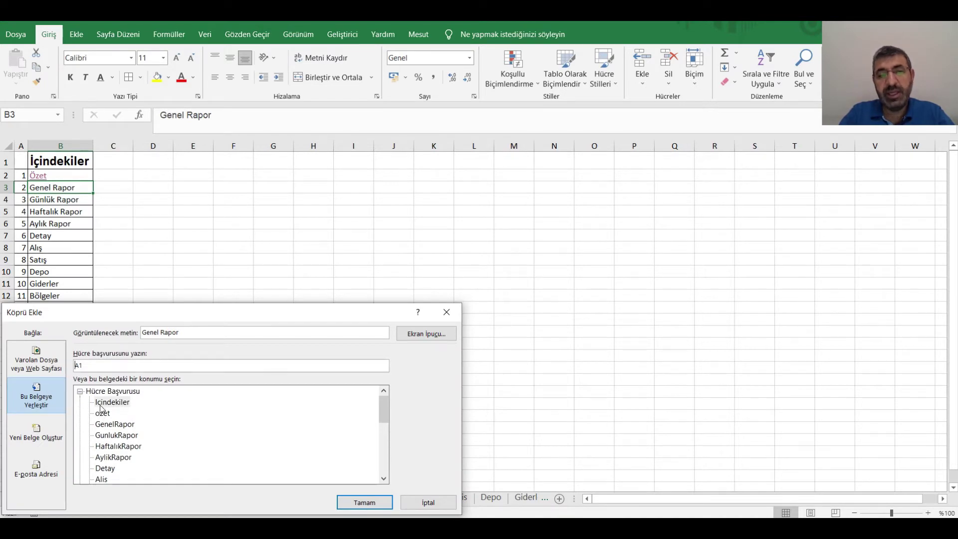
pyautogui.moveTo(148, 312); pyautogui.dragTo(299, 205)
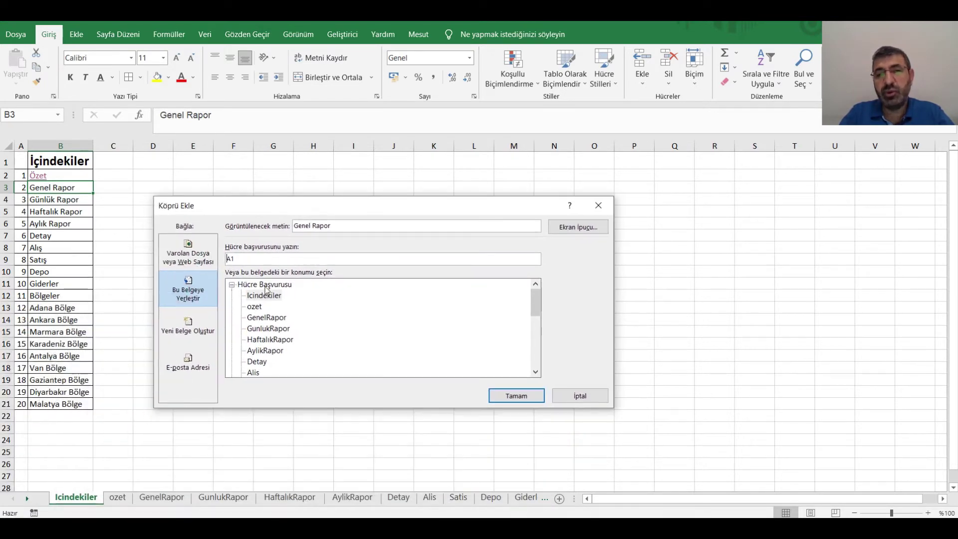
pyautogui.click(278, 319)
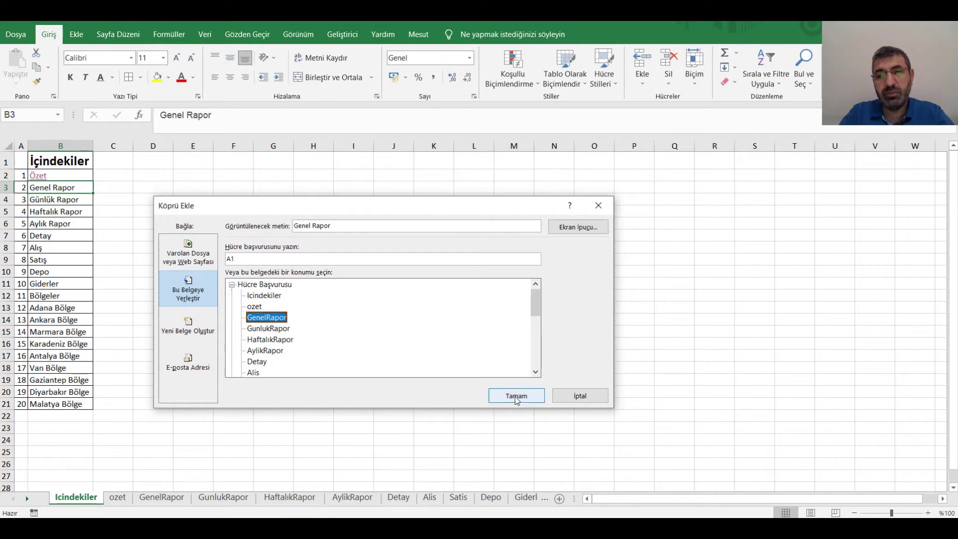
pyautogui.click(517, 396)
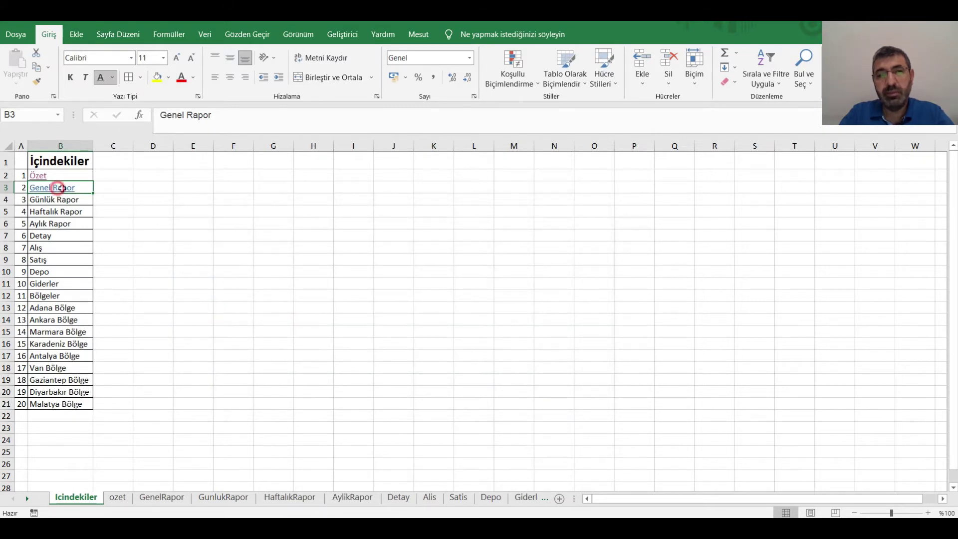
pyautogui.click(57, 187)
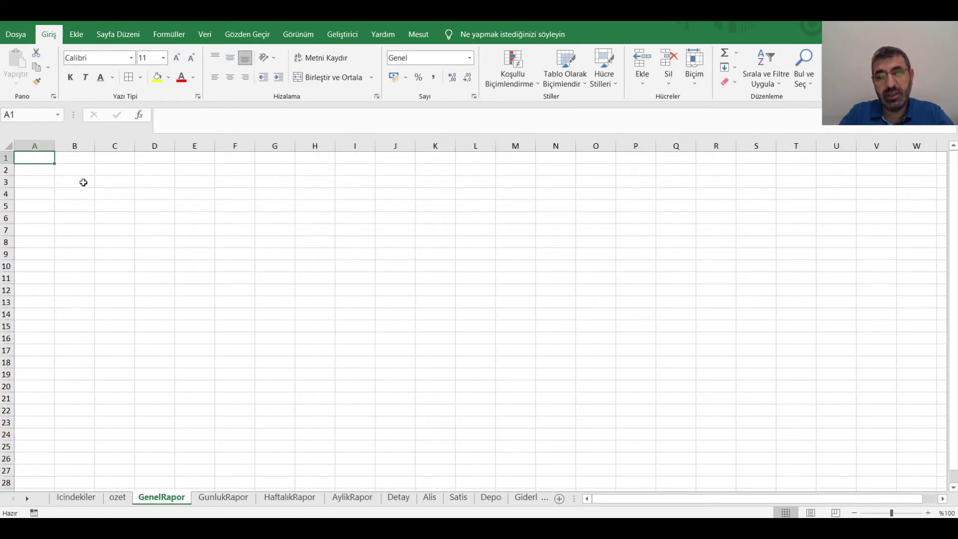
# Enter Ana Sayfa in GenelRapor's A1, hyperlink it to Icindekiler, and follow it back.
pyautogui.click(35, 156)
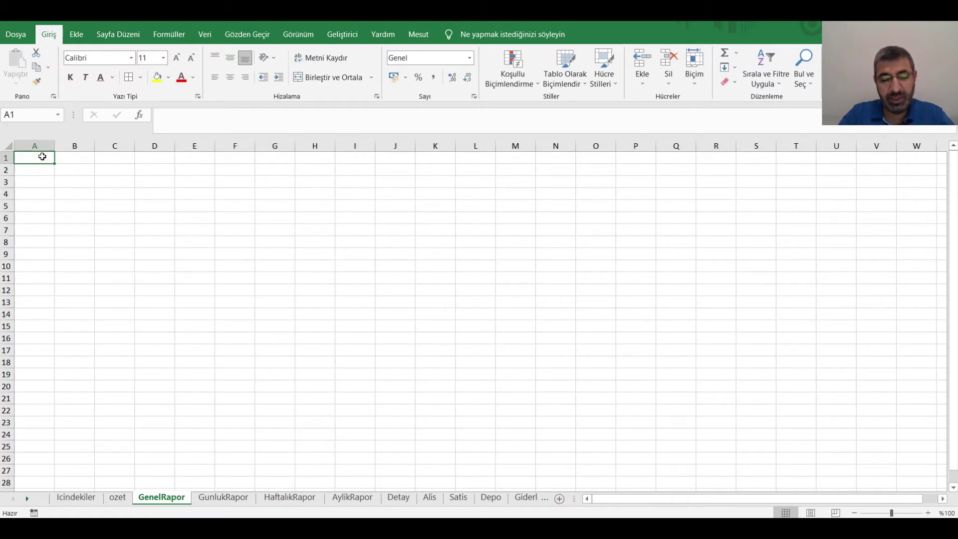
pyautogui.write('Ana Sayfa')
pyautogui.press('Return')
pyautogui.click(60, 205)
pyautogui.click(29, 156)
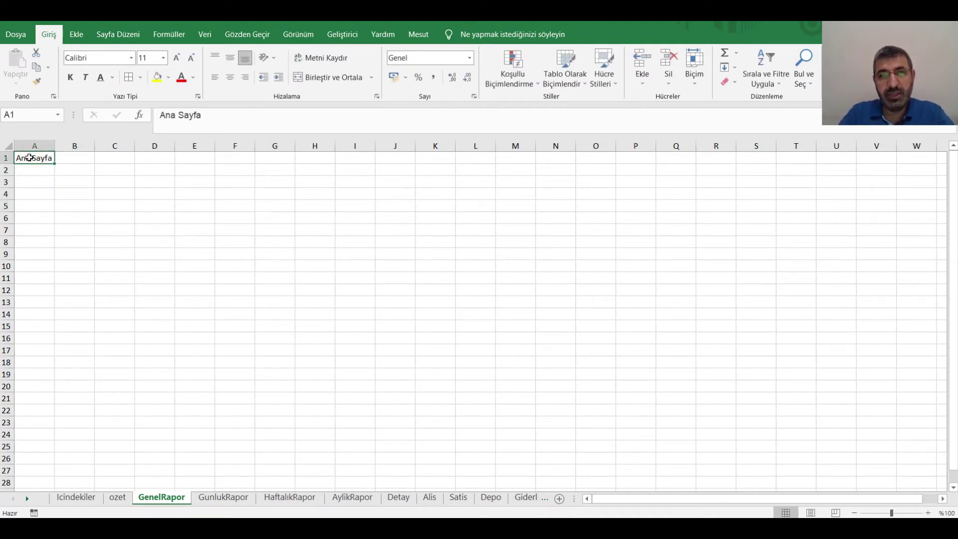
pyautogui.rightClick(29, 157)
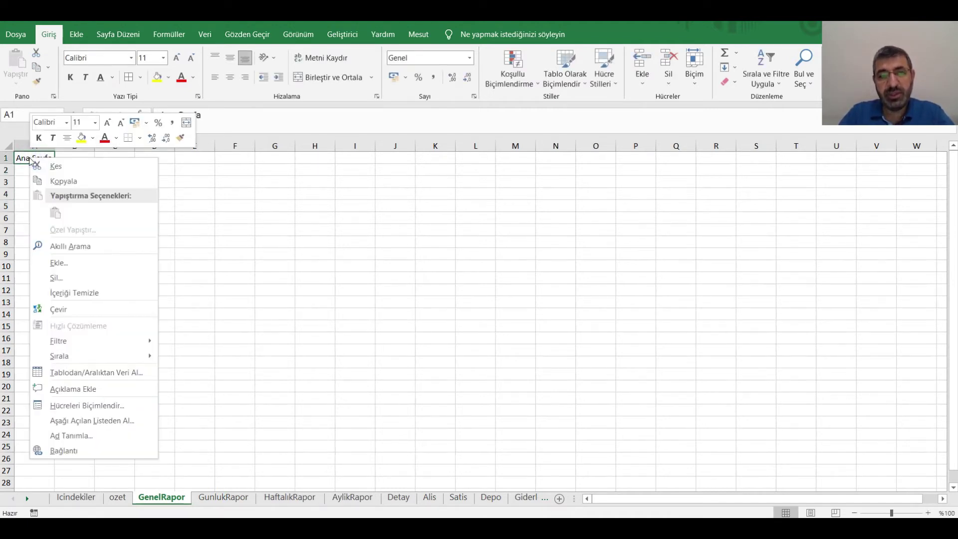
pyautogui.click(56, 451)
pyautogui.moveTo(138, 316)
pyautogui.mouseDown()
pyautogui.moveTo(314, 209)
pyautogui.moveTo(335, 179)
pyautogui.mouseUp()
pyautogui.click(314, 265)
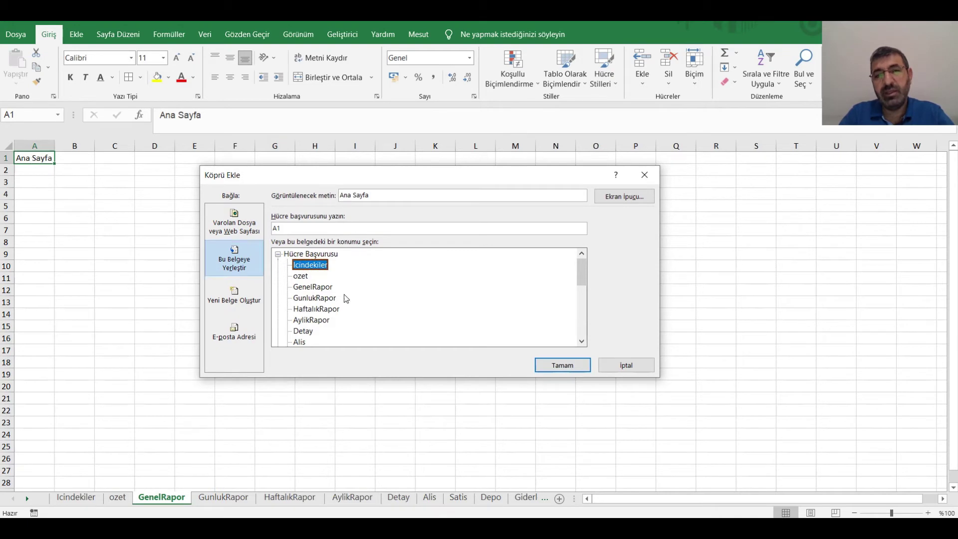
pyautogui.click(558, 365)
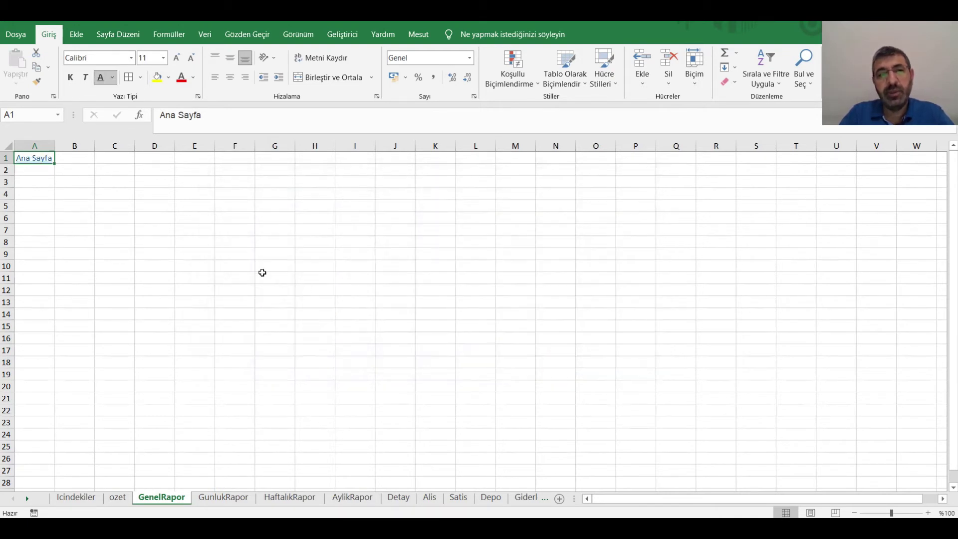
pyautogui.click(37, 158)
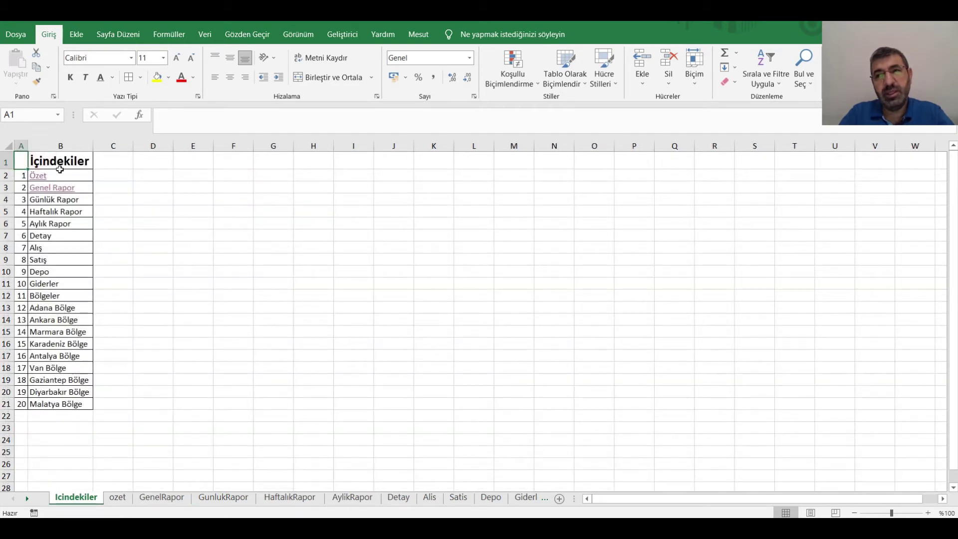
# Hyperlink the Günlük Rapor entry in B4 to the GunlukRapor sheet and open that sheet.
pyautogui.click(54, 200)
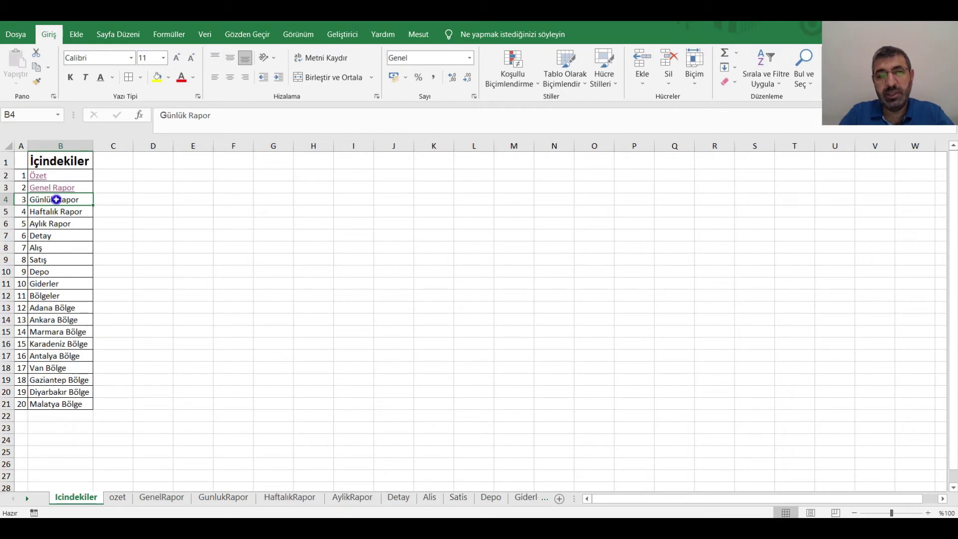
pyautogui.rightClick(56, 199)
pyautogui.click(100, 493)
pyautogui.moveTo(188, 319)
pyautogui.mouseDown()
pyautogui.moveTo(253, 295)
pyautogui.moveTo(323, 219)
pyautogui.mouseUp()
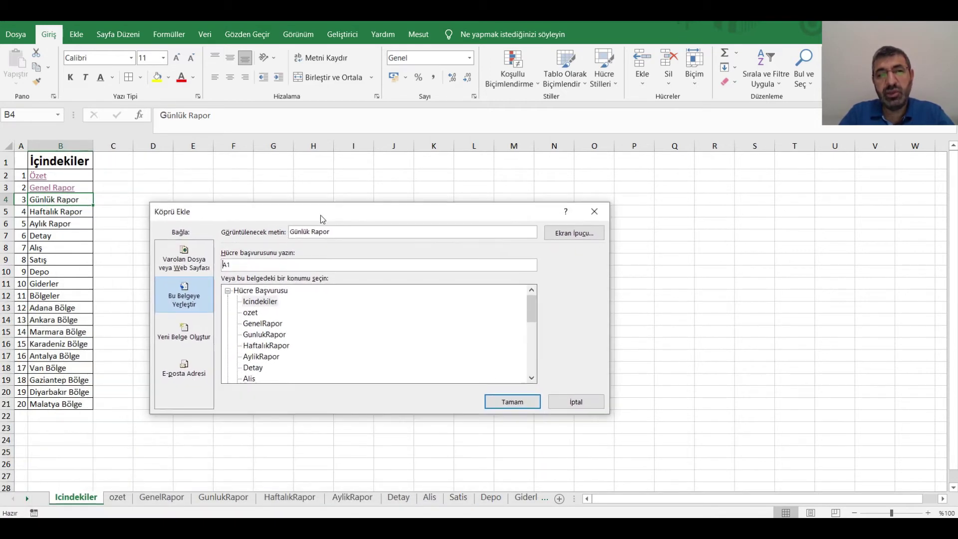
pyautogui.click(278, 335)
pyautogui.click(518, 401)
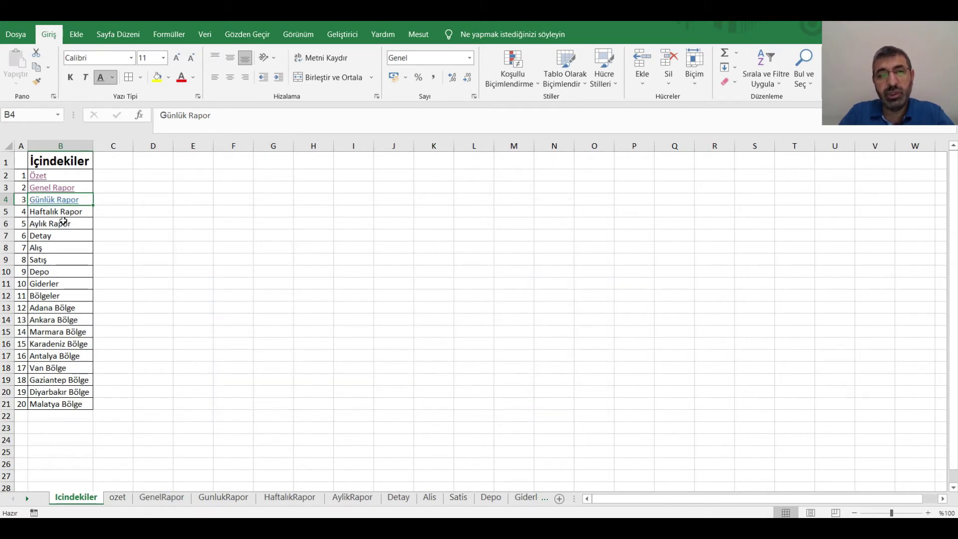
pyautogui.moveTo(54, 199)
pyautogui.click(63, 201)
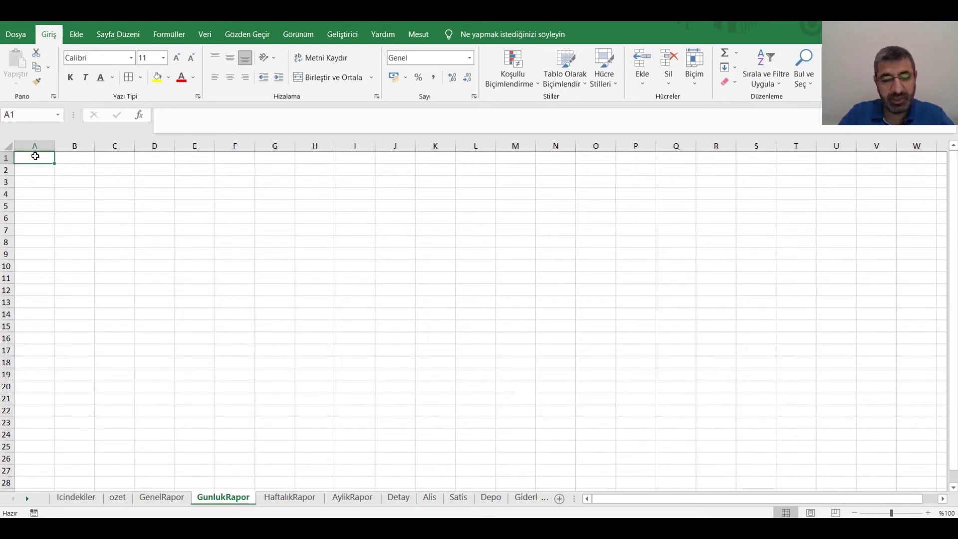
# Enter Ana Sayfa in GunlukRapor's A1, hyperlink it to Icindekiler, and follow it back.
pyautogui.write('Ana Sayfa')
pyautogui.press('Return')
pyautogui.click(35, 157)
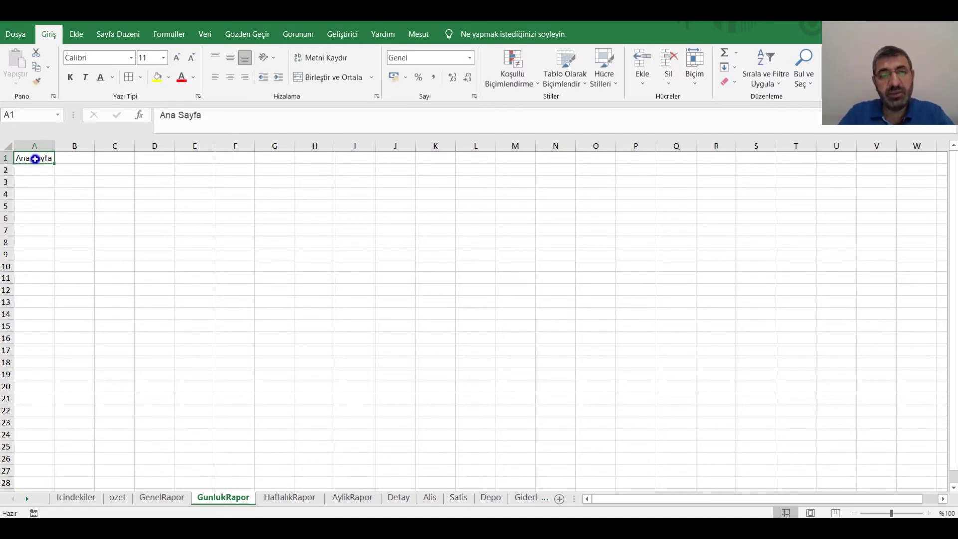
pyautogui.rightClick(35, 158)
pyautogui.click(100, 452)
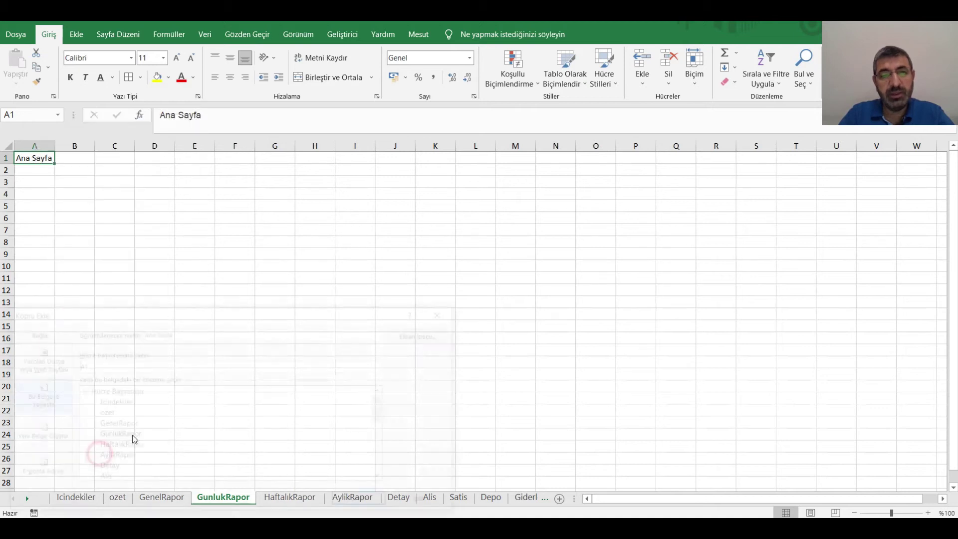
pyautogui.click(340, 499)
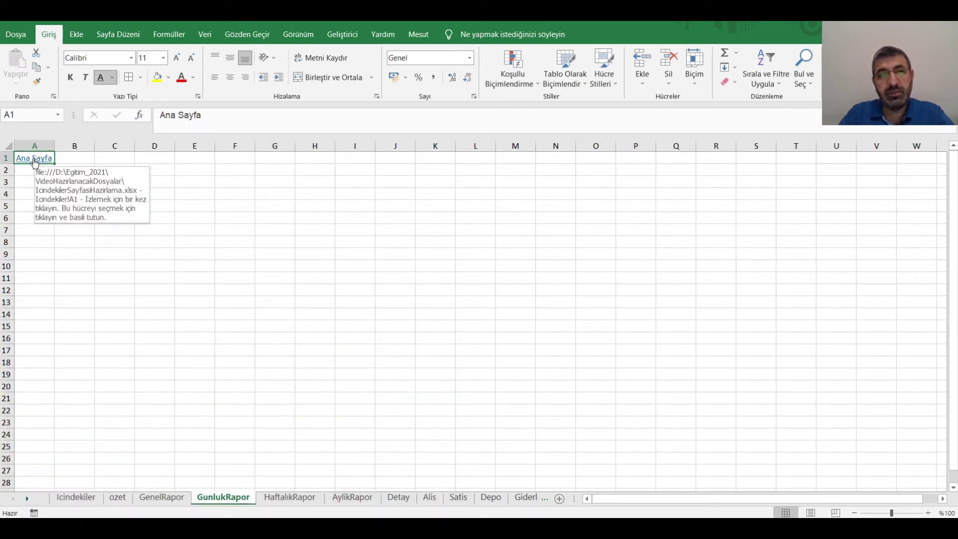
pyautogui.click(34, 160)
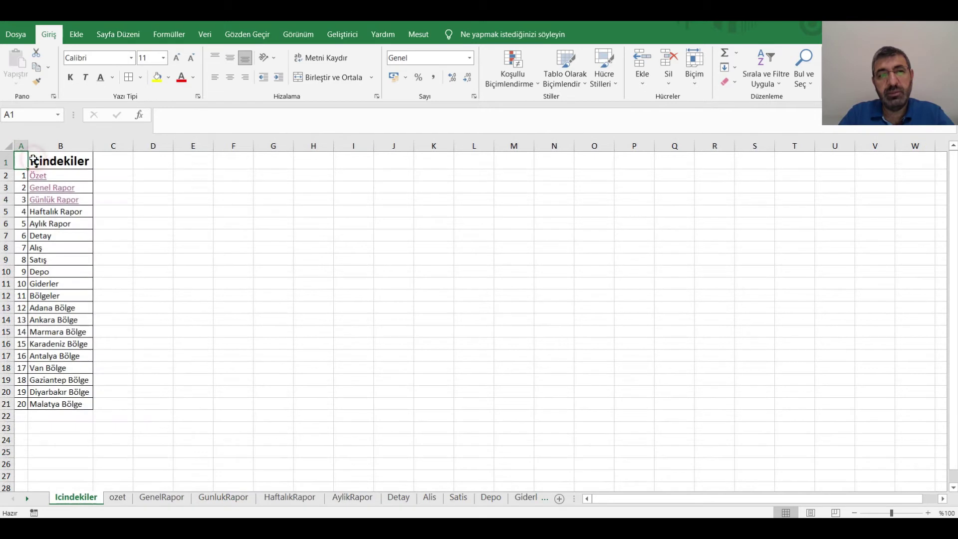
pyautogui.click(48, 212)
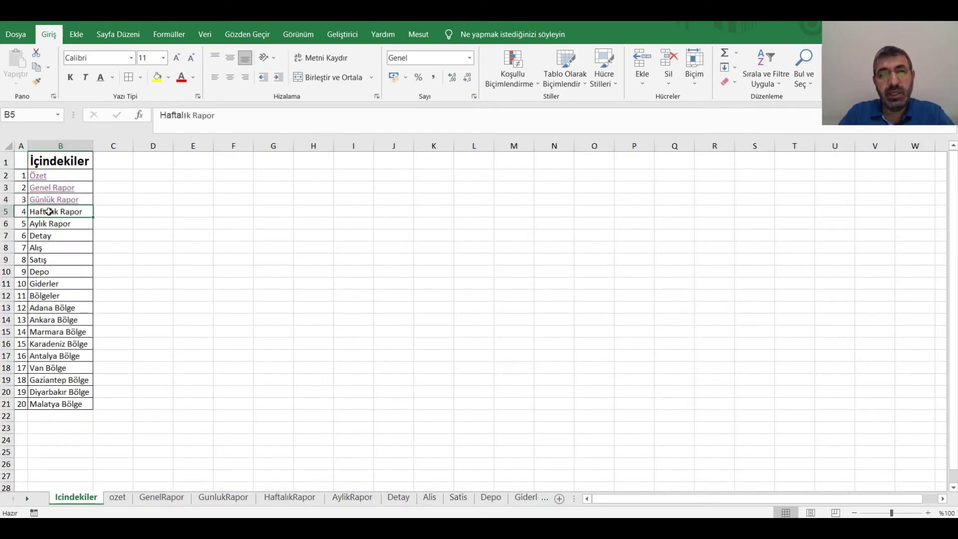
# Hyperlink the Haftalık Rapor entry in B5 to the HaftalıkRapor sheet and open it.
pyautogui.rightClick(48, 212)
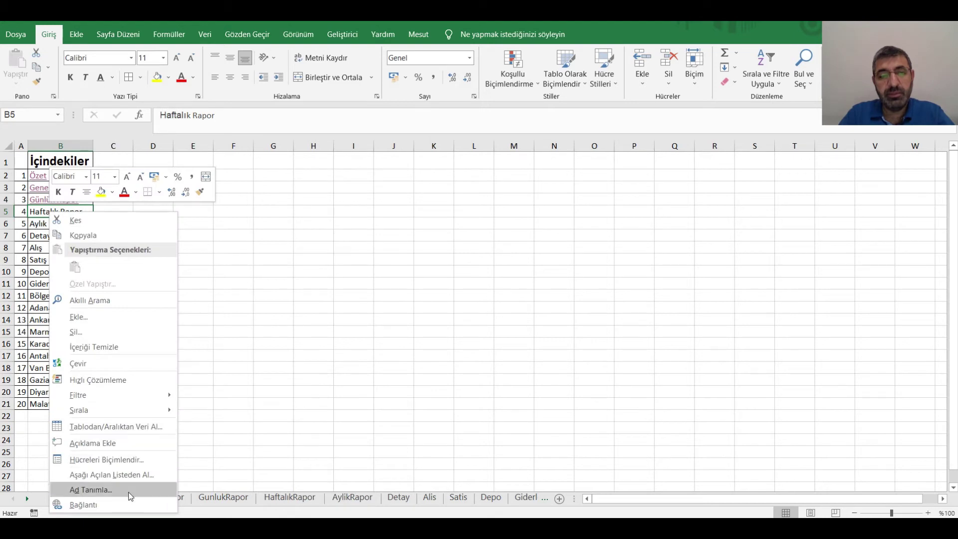
pyautogui.click(120, 505)
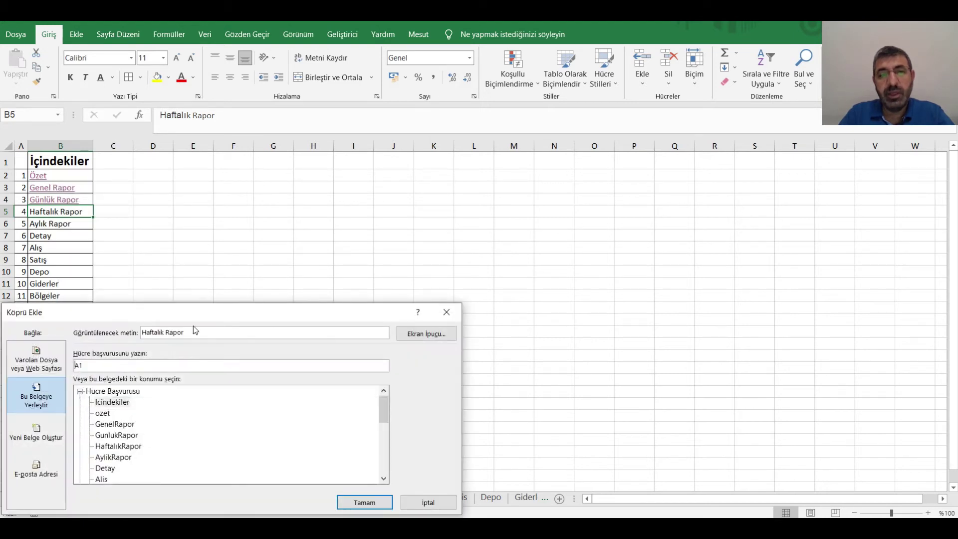
pyautogui.click(118, 448)
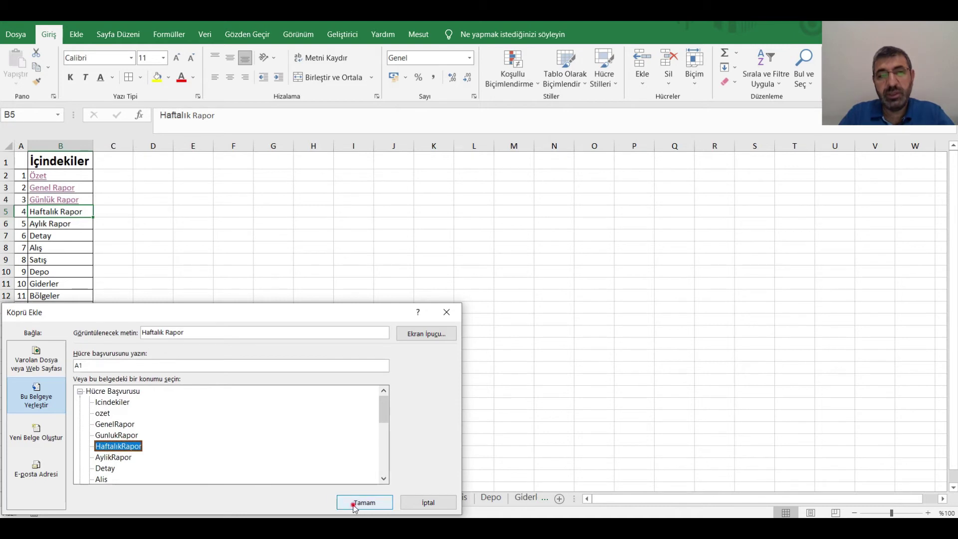
pyautogui.click(355, 506)
pyautogui.click(53, 214)
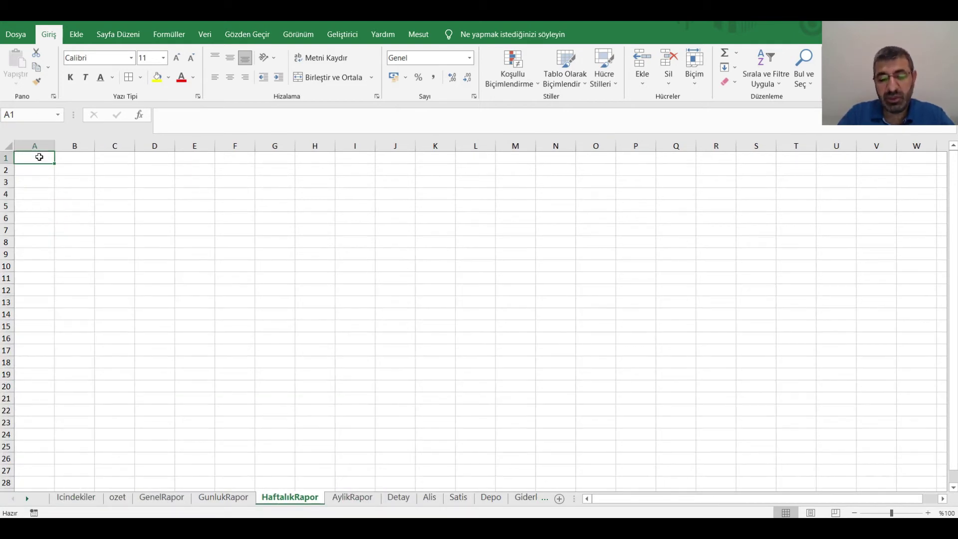
# Enter Başa Dön in A1, hyperlink it to Icindekiler, and follow it back to the contents.
pyautogui.write('Başa ')
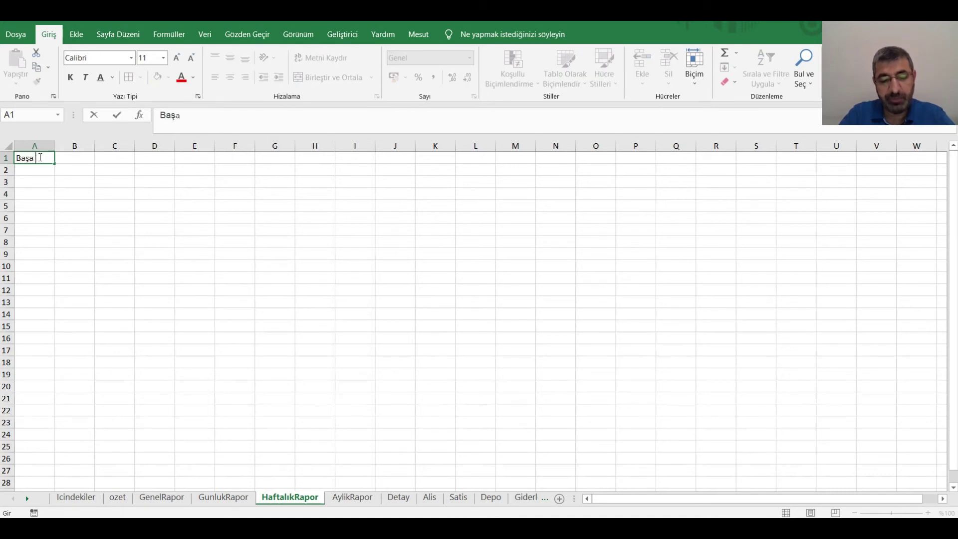
pyautogui.write('Dön')
pyautogui.press('Return')
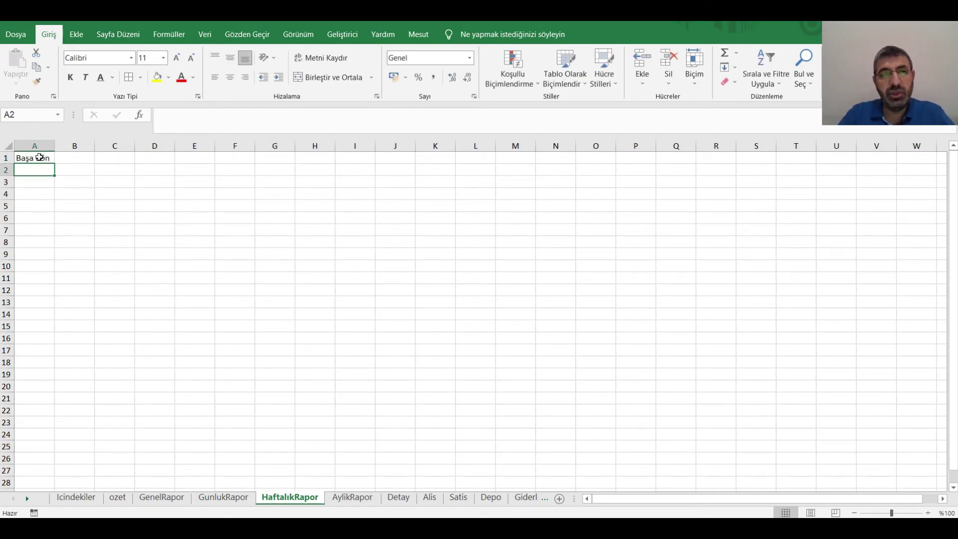
pyautogui.click(40, 158)
pyautogui.rightClick(40, 158)
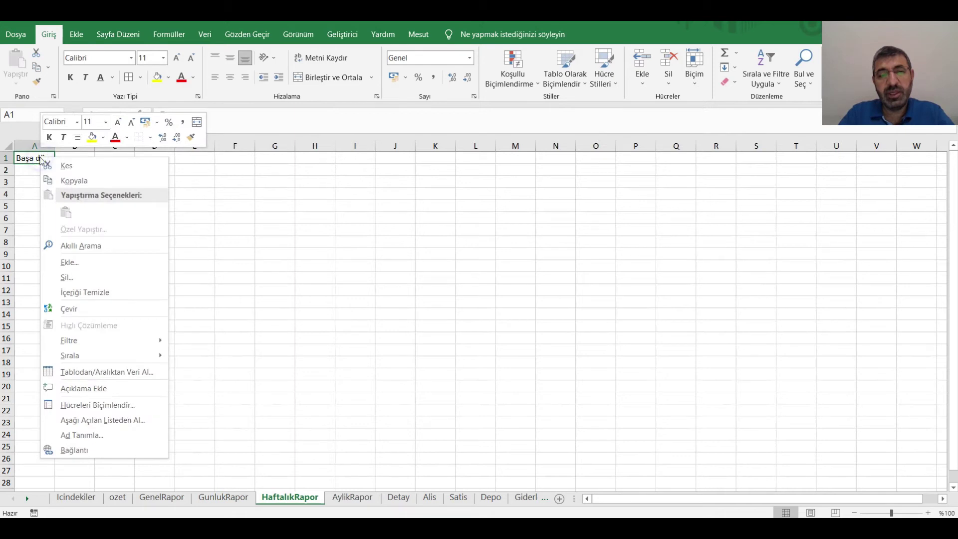
pyautogui.click(113, 454)
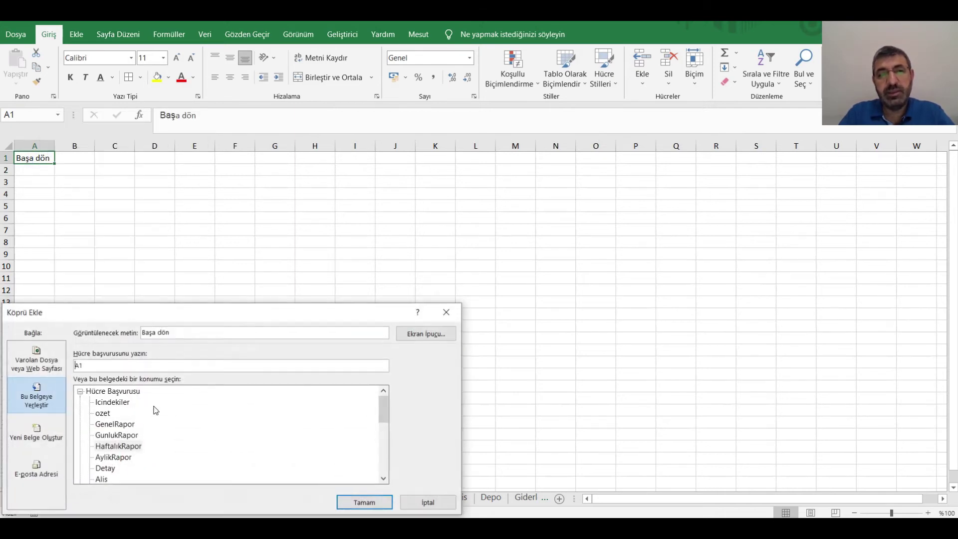
pyautogui.click(119, 402)
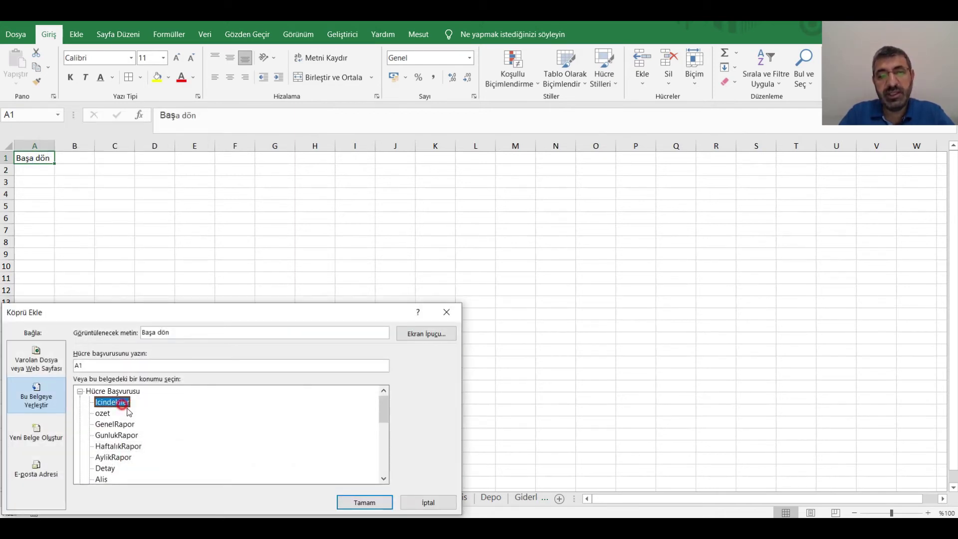
pyautogui.click(361, 503)
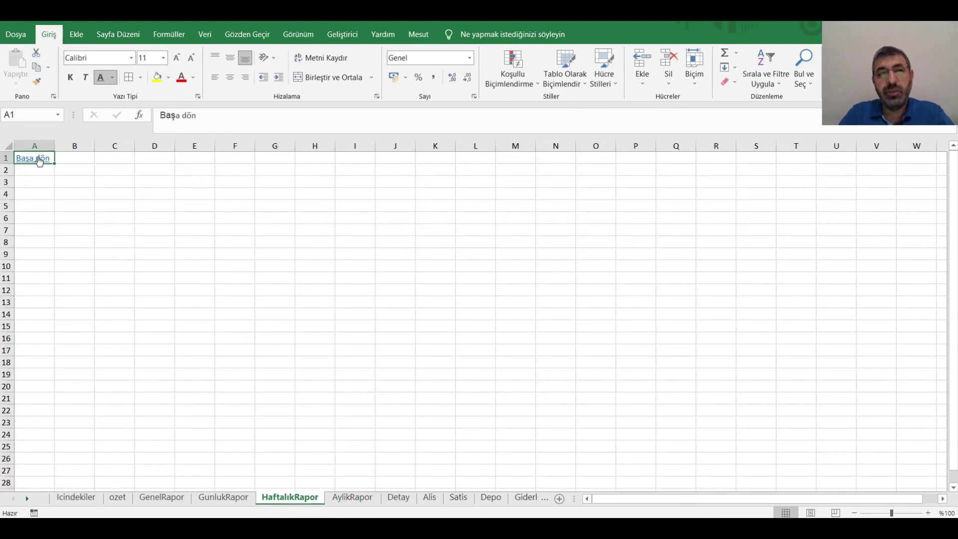
pyautogui.click(36, 159)
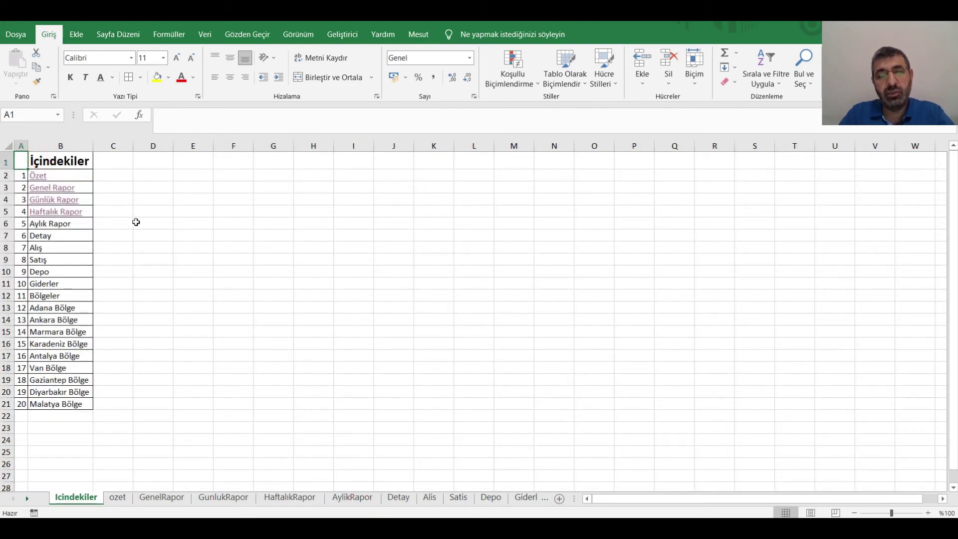
# Hyperlink the Aylık Rapor entry in B6 to the AylikRapor sheet and open it.
pyautogui.click(49, 224)
pyautogui.rightClick(49, 225)
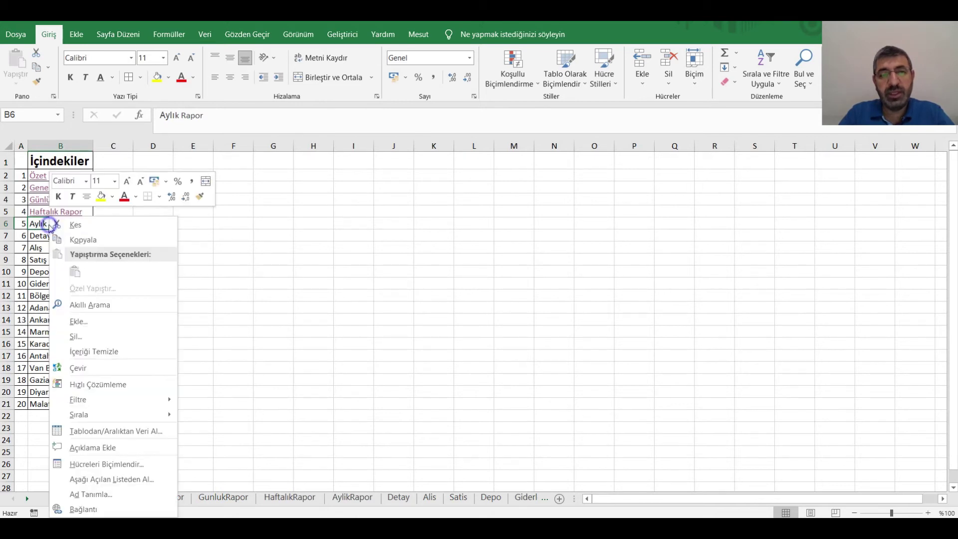
pyautogui.click(115, 509)
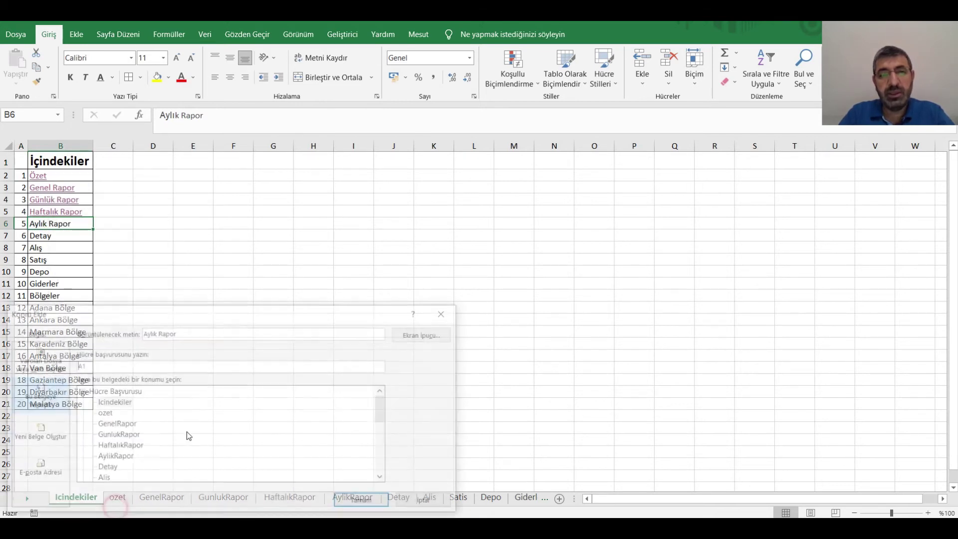
pyautogui.click(116, 458)
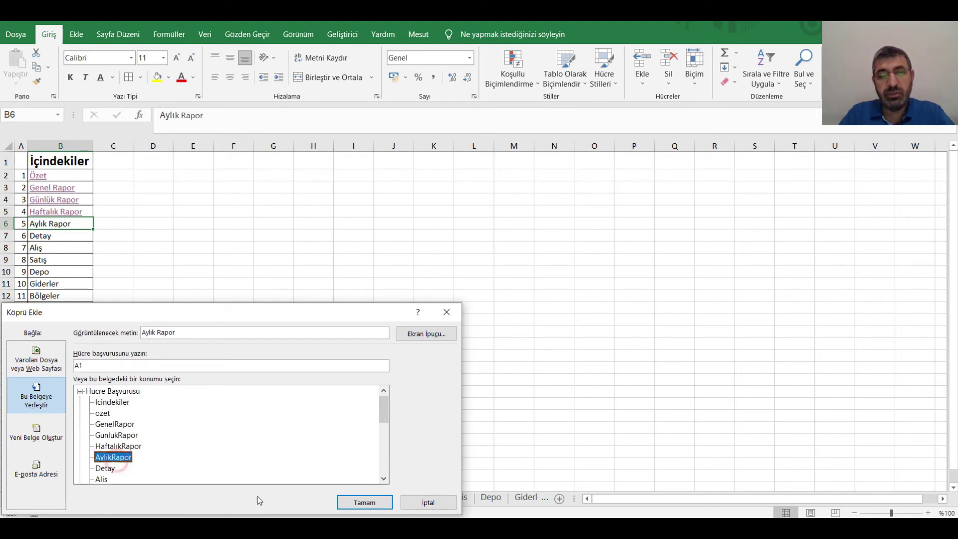
pyautogui.click(365, 503)
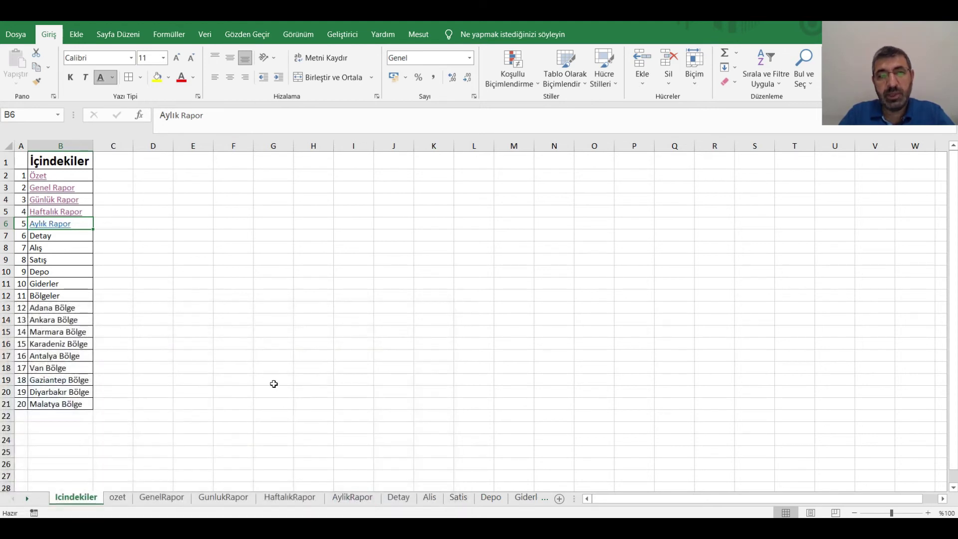
pyautogui.click(55, 224)
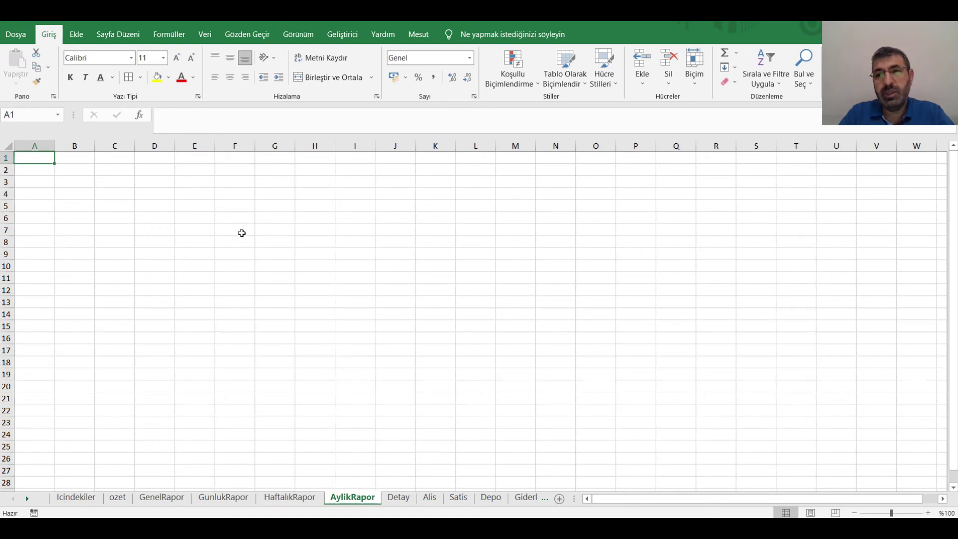
# Copy the Başa dön link from HaftalıkRapor's A1 into AylikRapor's A1, then follow it back.
pyautogui.click(301, 502)
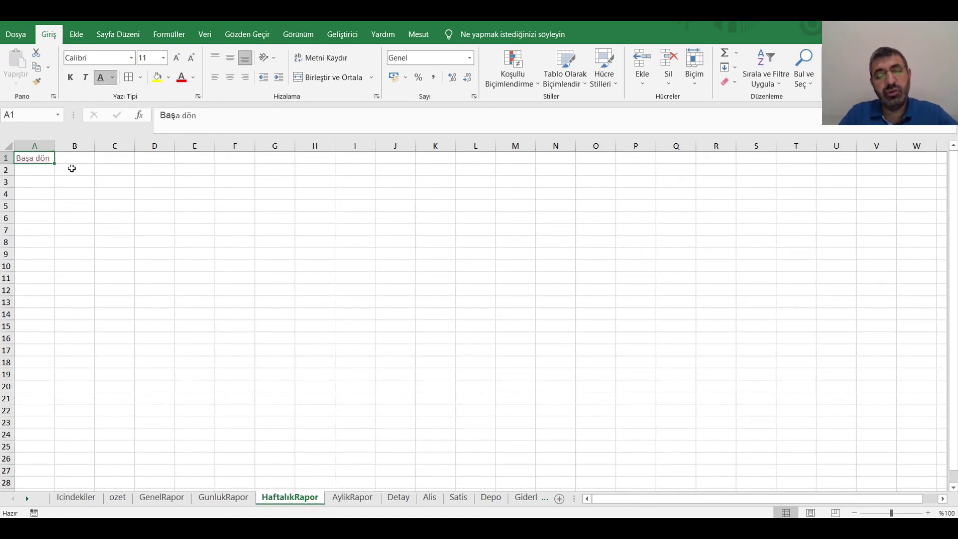
pyautogui.hotkey('ctrl', 'c')
pyautogui.click(344, 498)
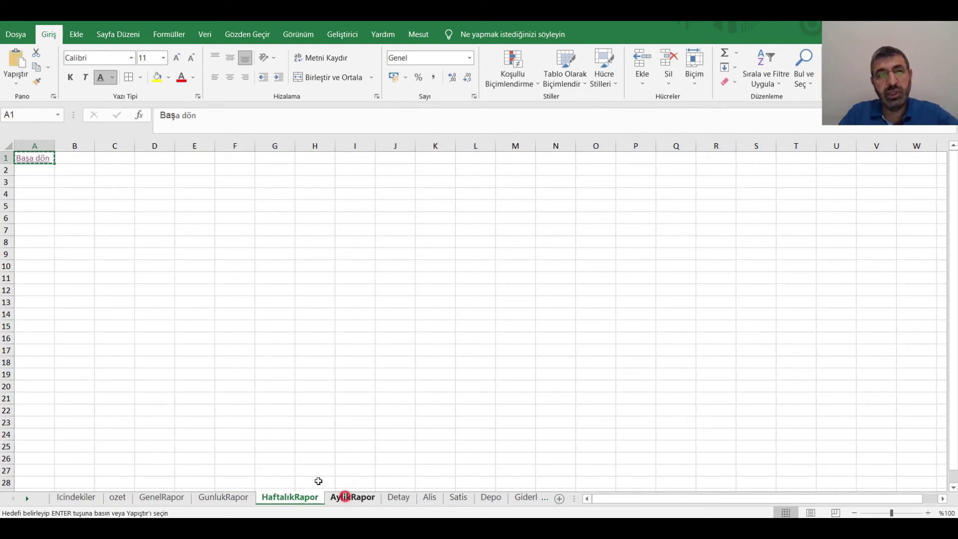
pyautogui.hotkey('ctrl', 'v')
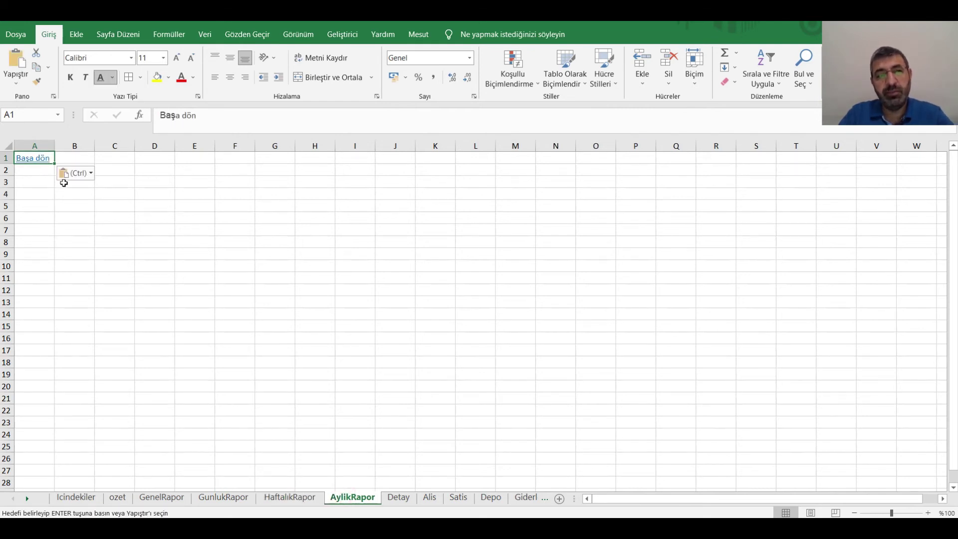
pyautogui.click(31, 164)
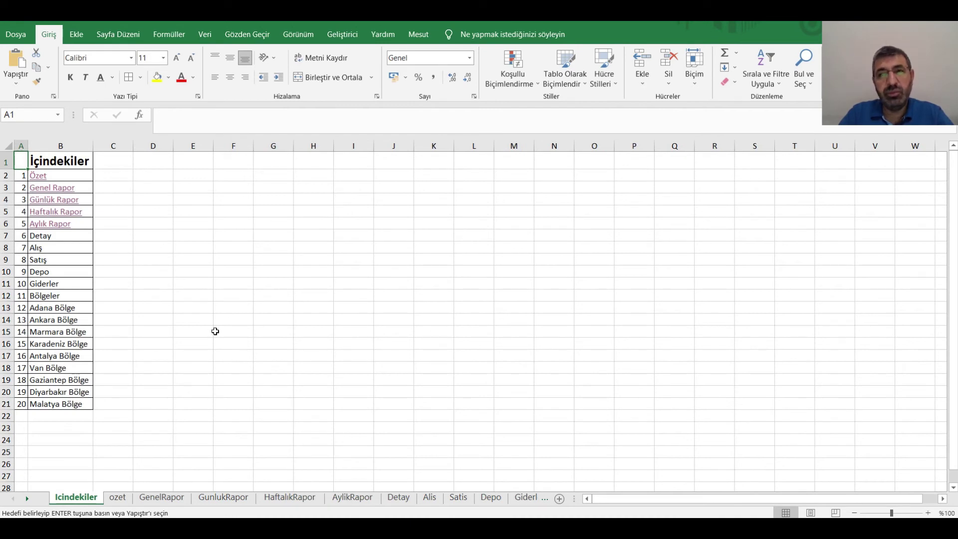
# Paste the Başa dön link into A1 of the Detay sheet.
pyautogui.click(47, 236)
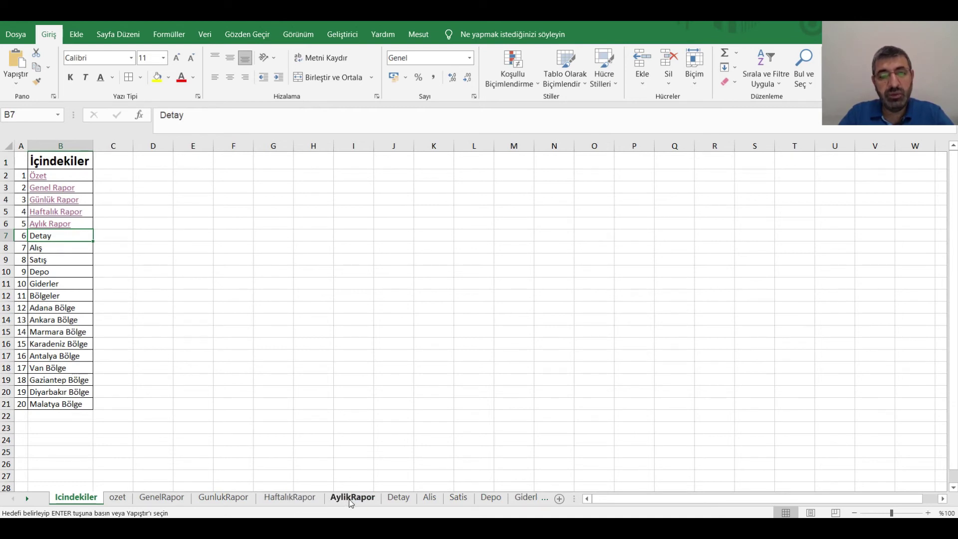
pyautogui.click(289, 498)
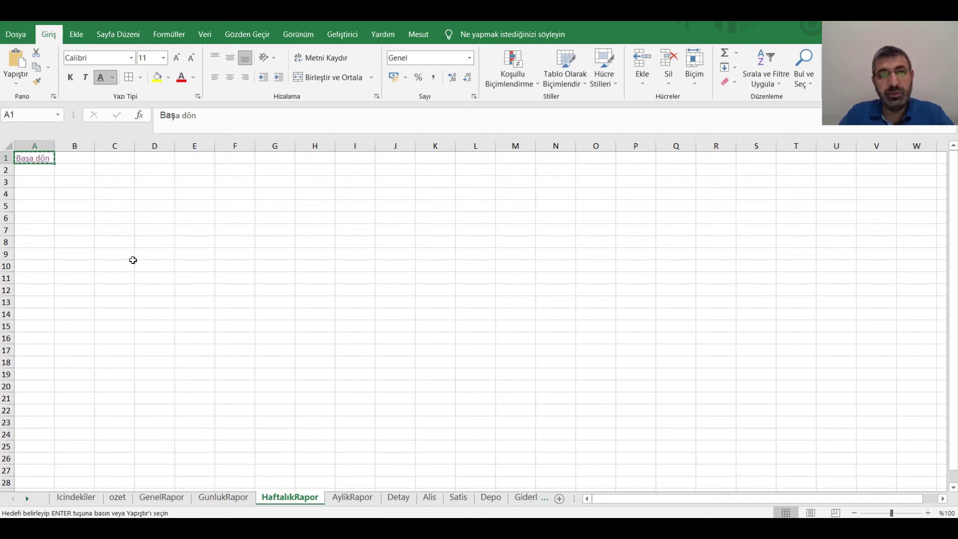
pyautogui.keyDown('ctrl'); pyautogui.click(345, 497); pyautogui.keyUp('ctrl')
pyautogui.hotkey('ctrl', 'v')
pyautogui.click(346, 497)
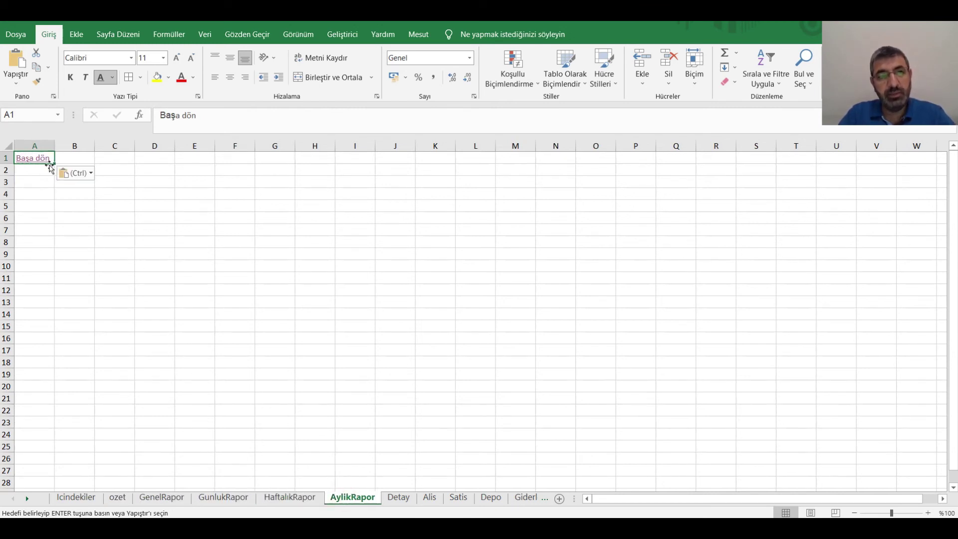
pyautogui.click(397, 498)
pyautogui.hotkey('ctrl', 'v')
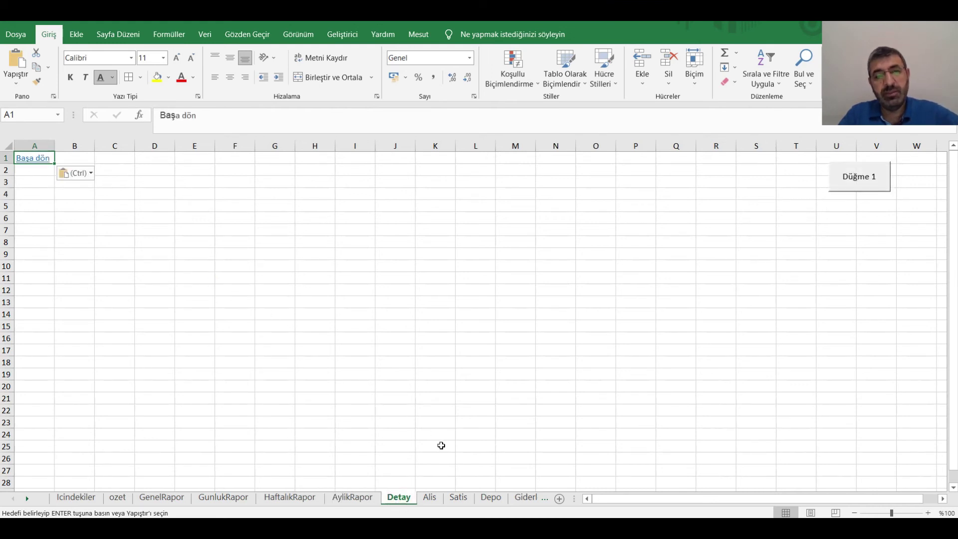
# Paste the Başa dön link into A1 of the Alis and Satis sheets.
pyautogui.click(430, 497)
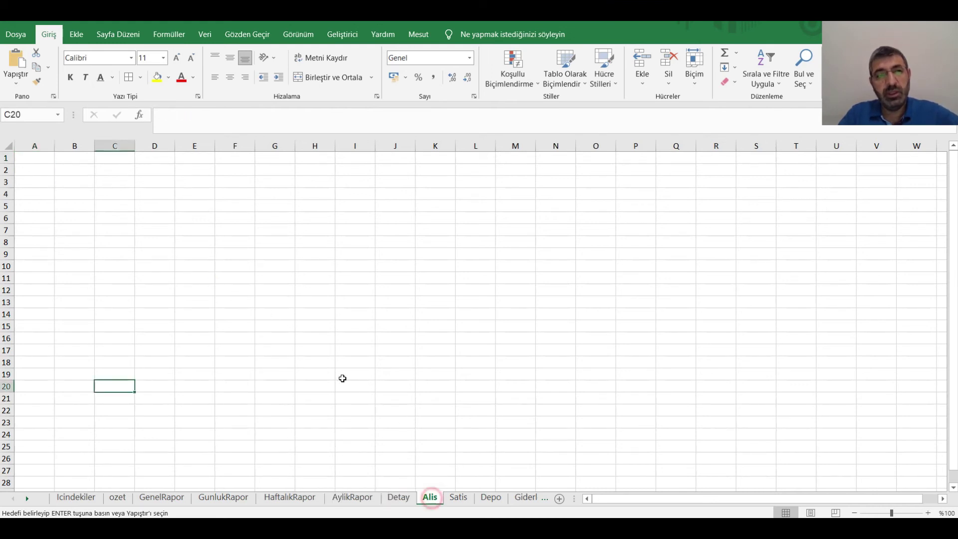
pyautogui.click(41, 155)
pyautogui.hotkey('ctrl', 'v')
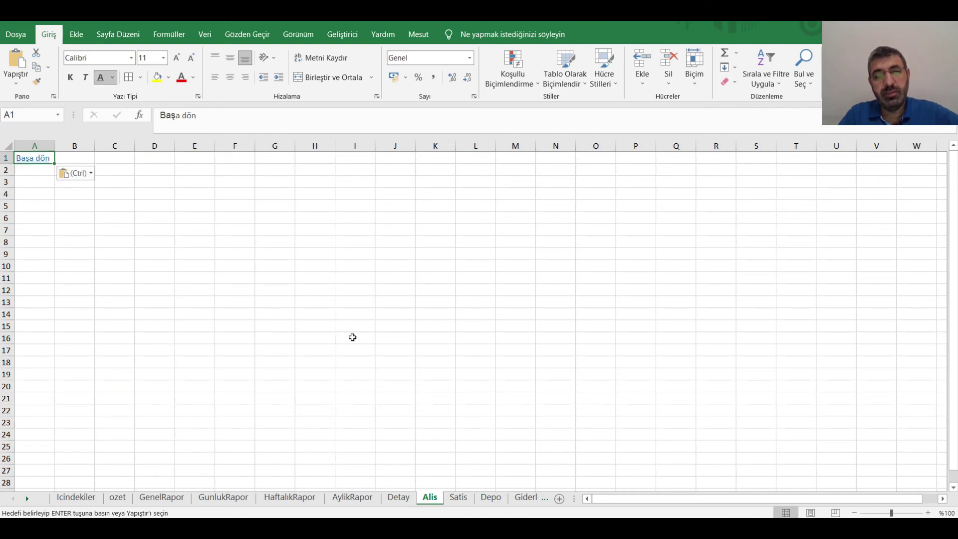
pyautogui.click(458, 497)
pyautogui.click(42, 158)
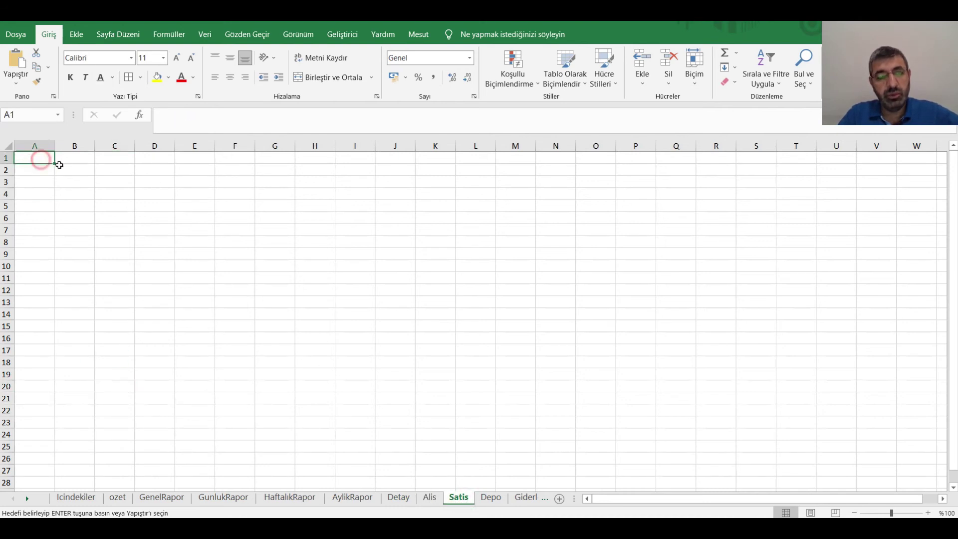
pyautogui.hotkey('ctrl', 'v')
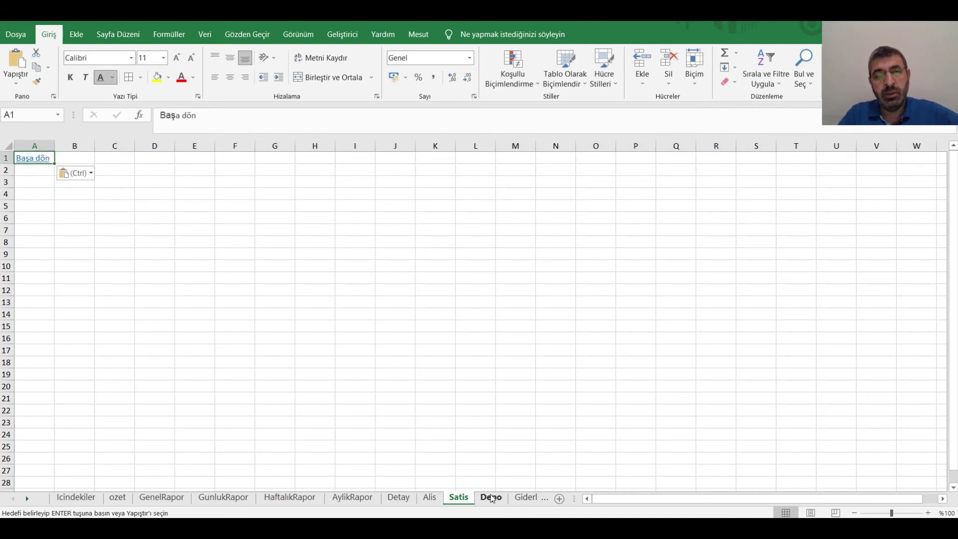
# Paste the Başa dön link into A1 of Depo and Giderler, then follow it back to the contents.
pyautogui.click(491, 498)
pyautogui.click(33, 158)
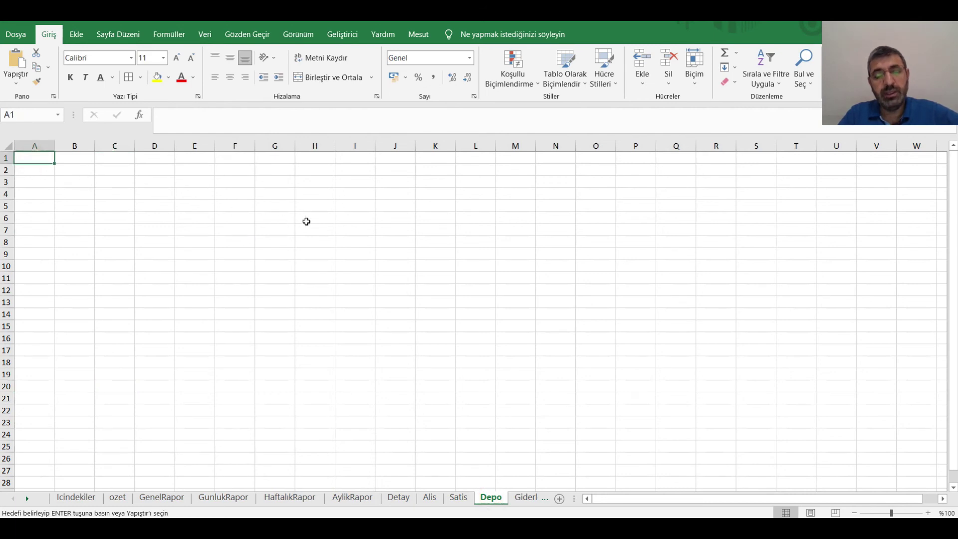
pyautogui.hotkey('ctrl', 'v')
pyautogui.click(529, 497)
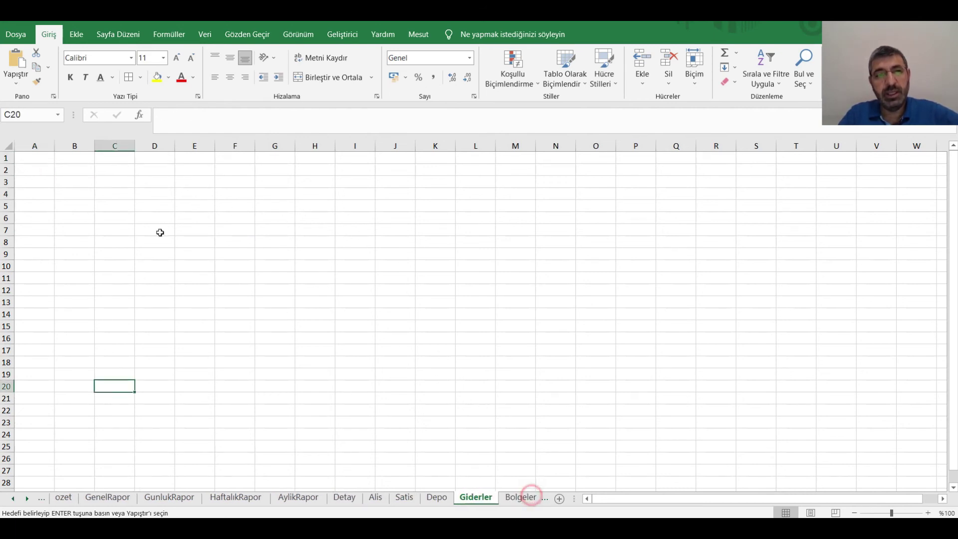
pyautogui.click(33, 158)
pyautogui.hotkey('ctrl', 'v')
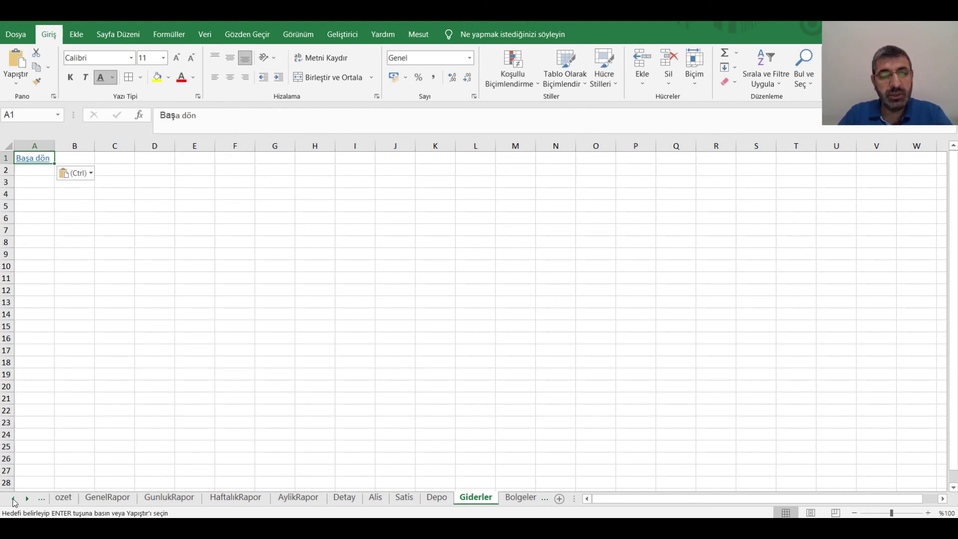
pyautogui.click(13, 499)
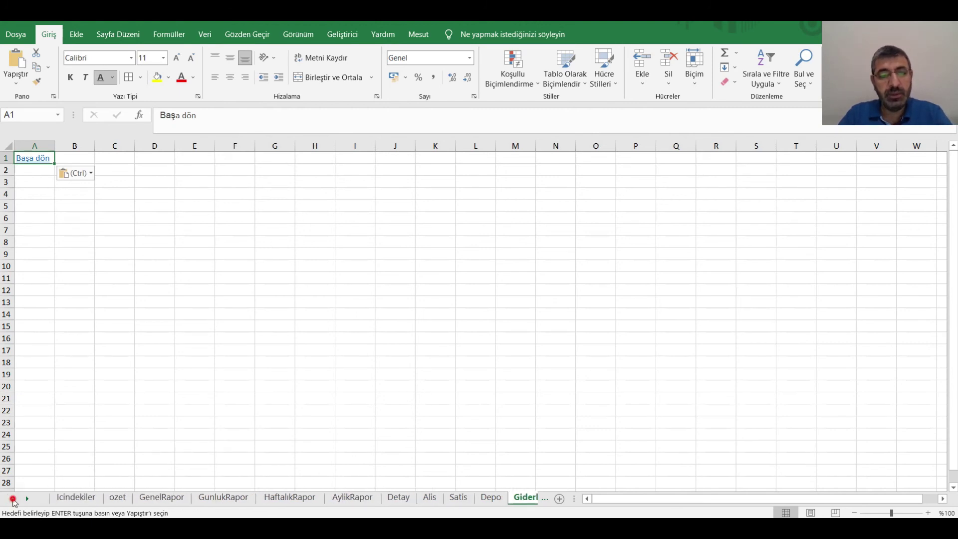
pyautogui.click(33, 159)
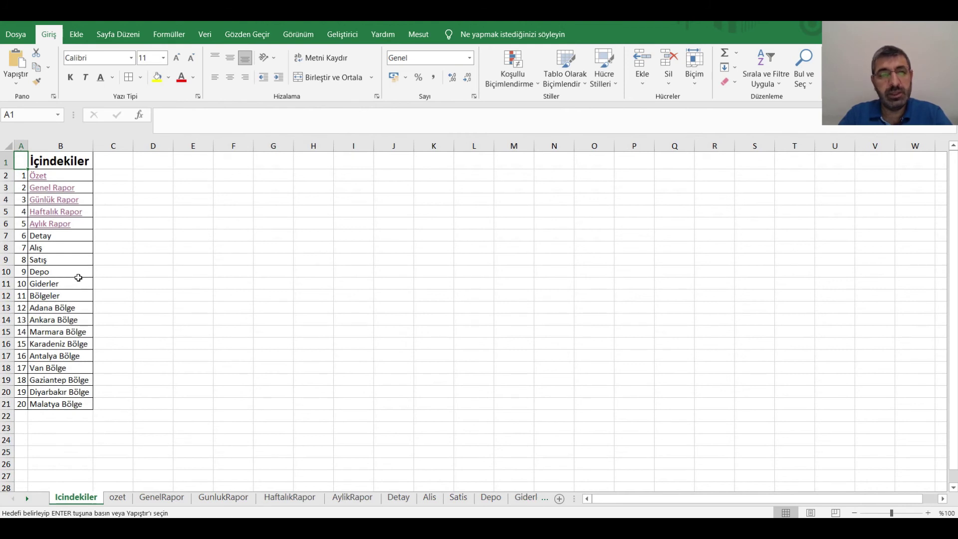
# Hyperlink the Detay entry in B7 to the Detay sheet and test the round trip.
pyautogui.click(44, 238)
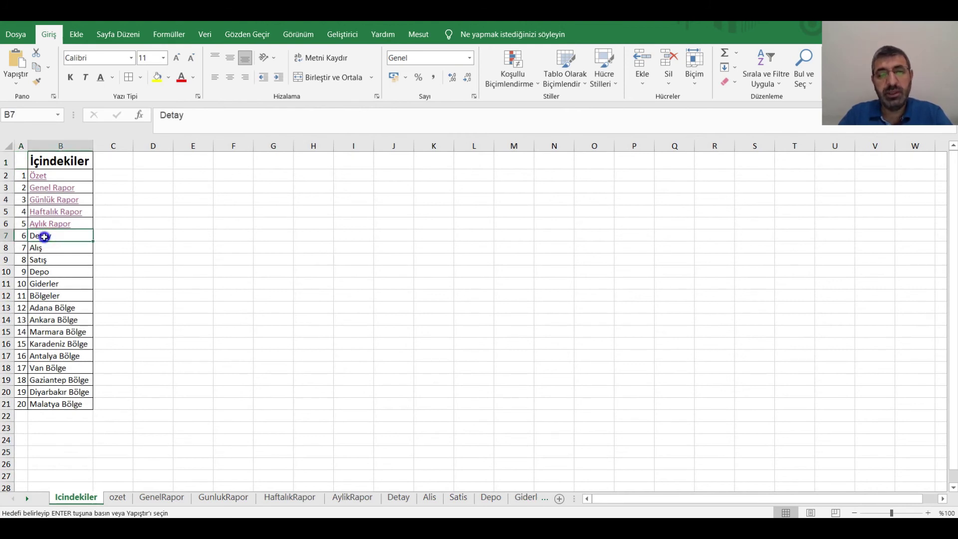
pyautogui.rightClick(45, 237)
pyautogui.click(136, 507)
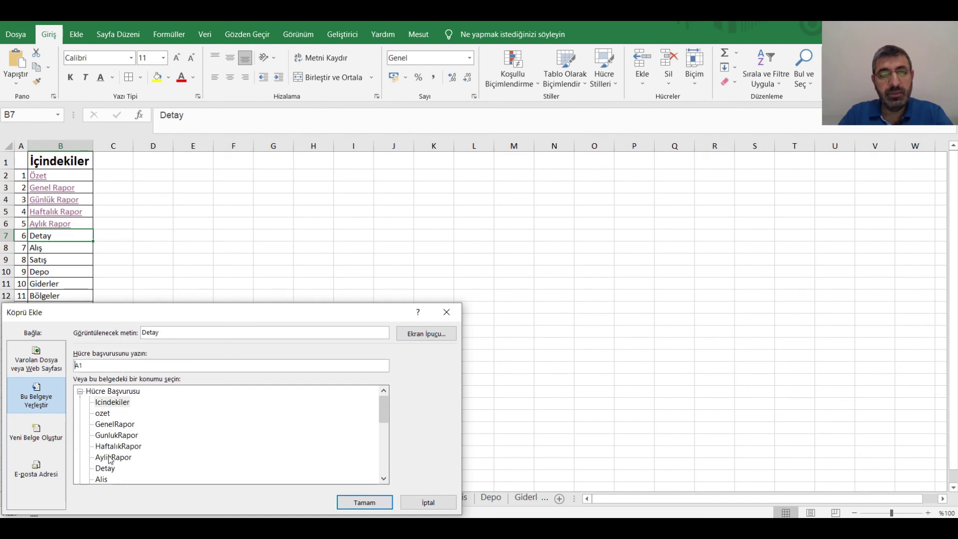
pyautogui.click(112, 470)
pyautogui.click(365, 502)
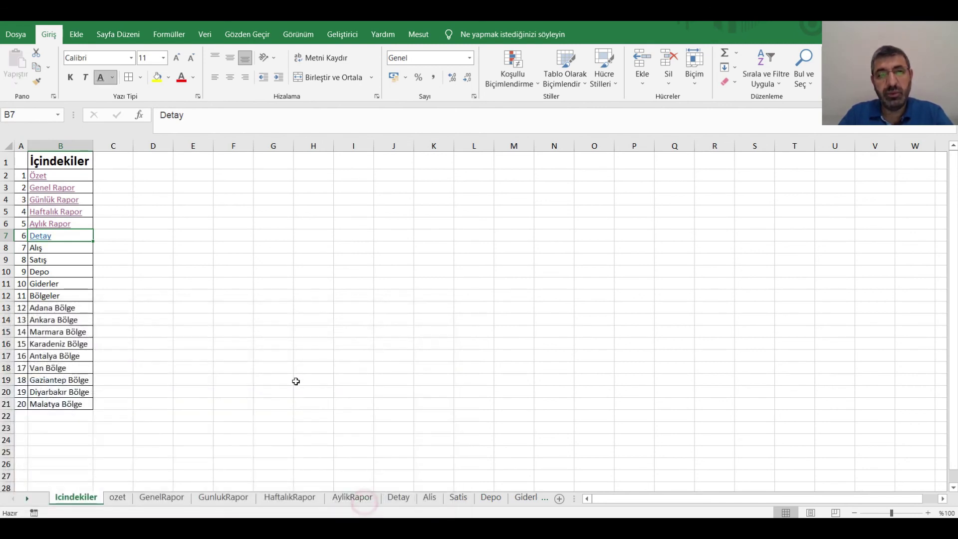
pyautogui.click(32, 239)
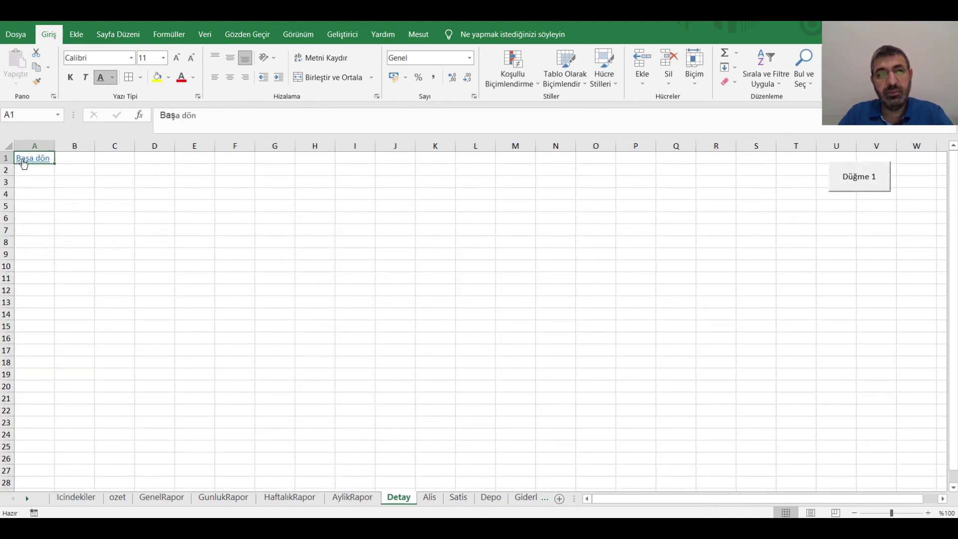
pyautogui.click(22, 157)
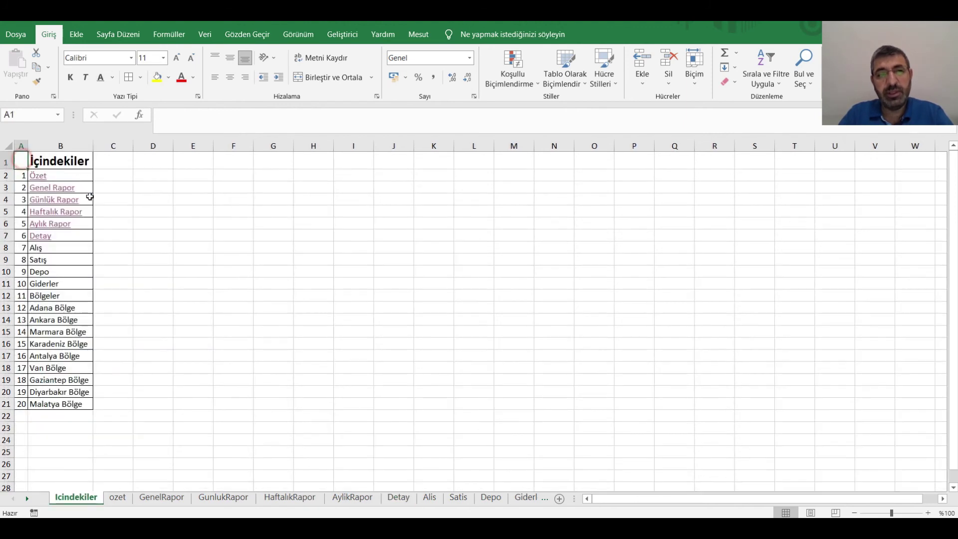
# Hyperlink the Alış entry in B8 to the Alis sheet and test the round trip.
pyautogui.click(53, 247)
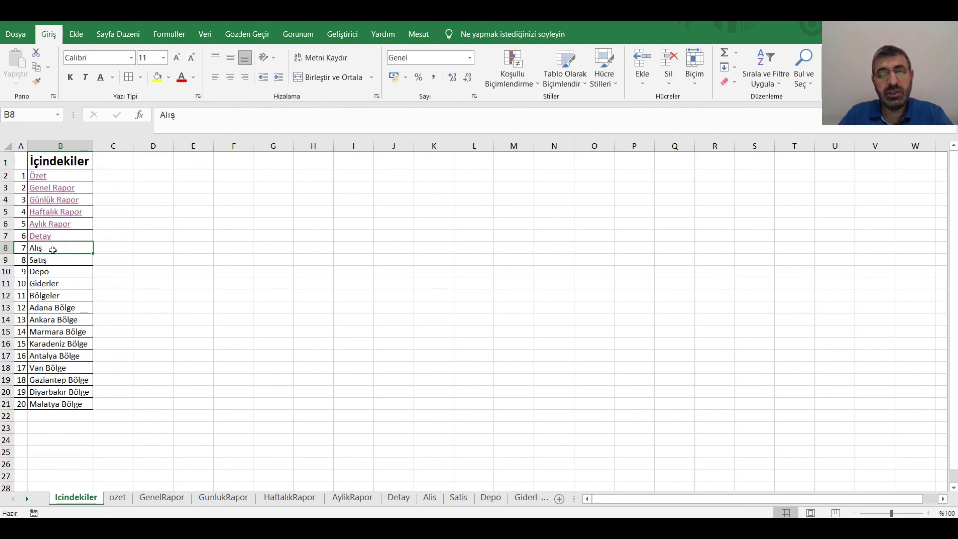
pyautogui.rightClick(53, 249)
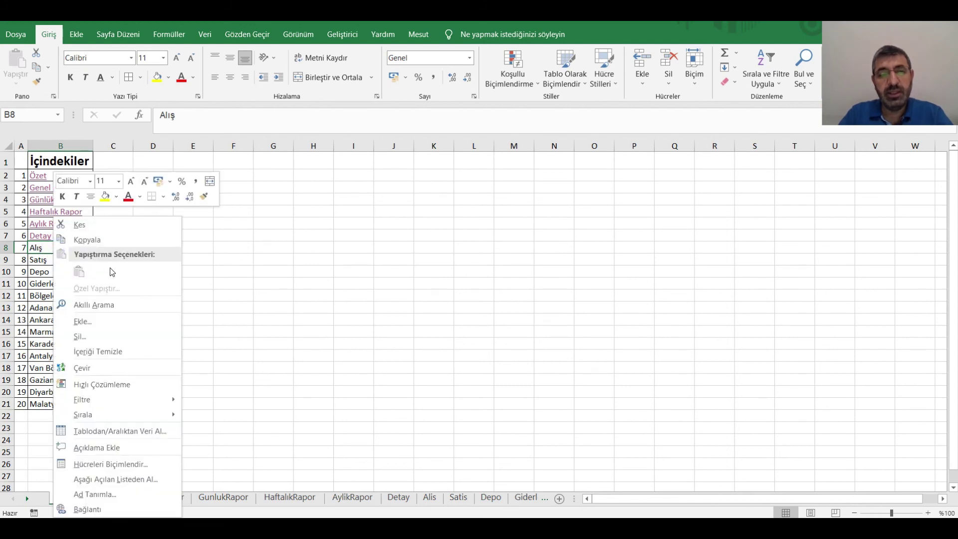
pyautogui.click(147, 513)
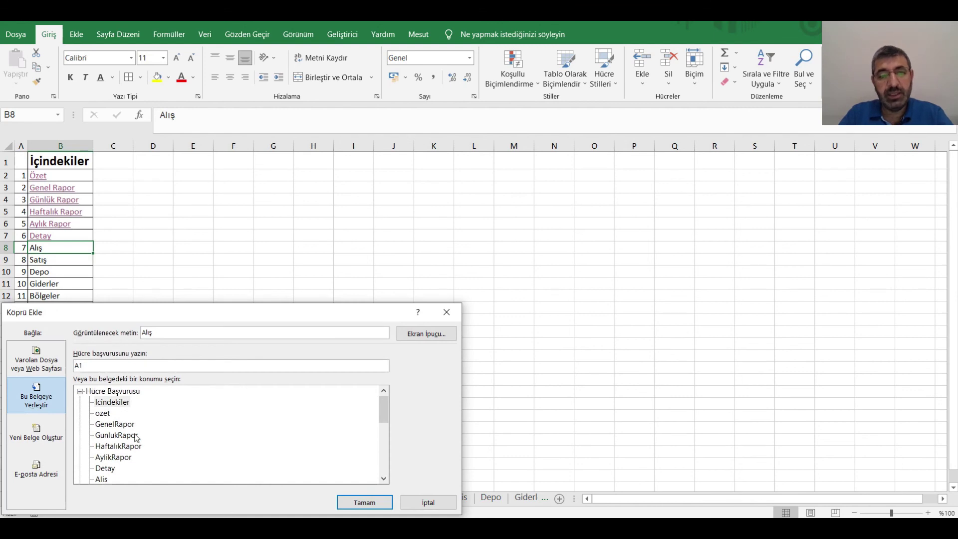
pyautogui.click(102, 480)
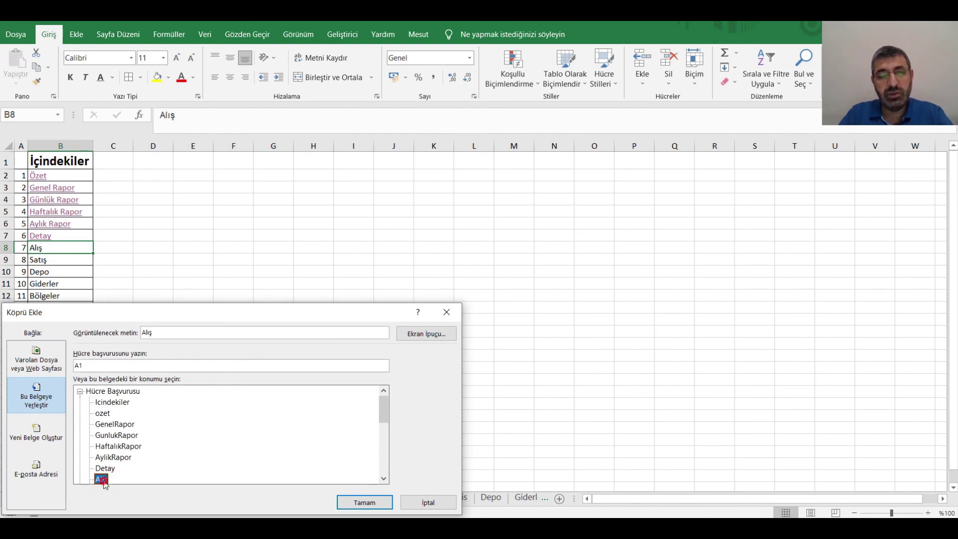
pyautogui.click(364, 503)
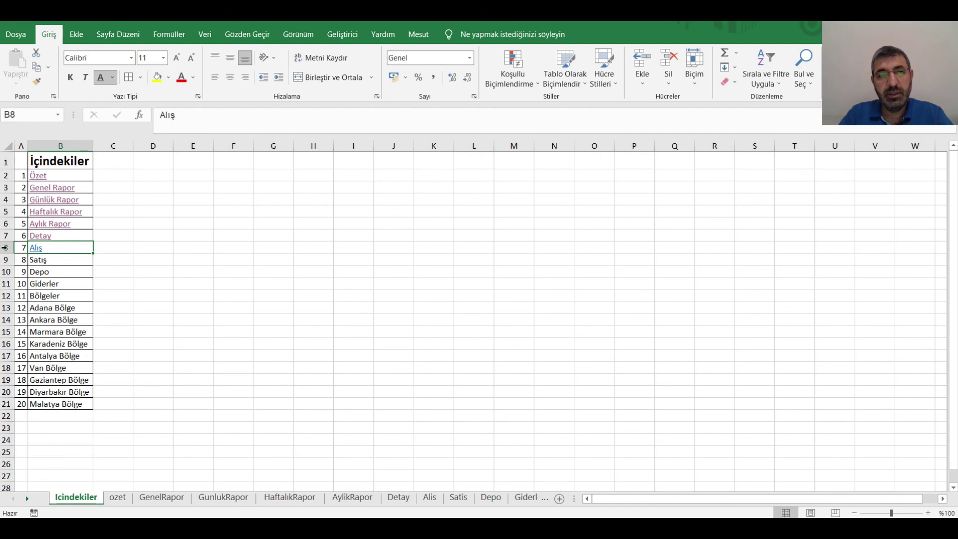
pyautogui.click(35, 252)
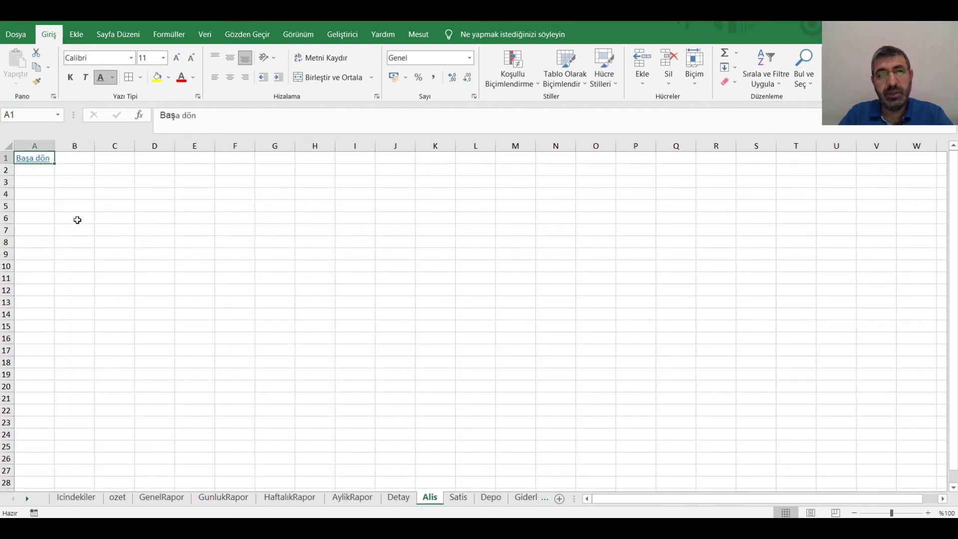
pyautogui.click(30, 162)
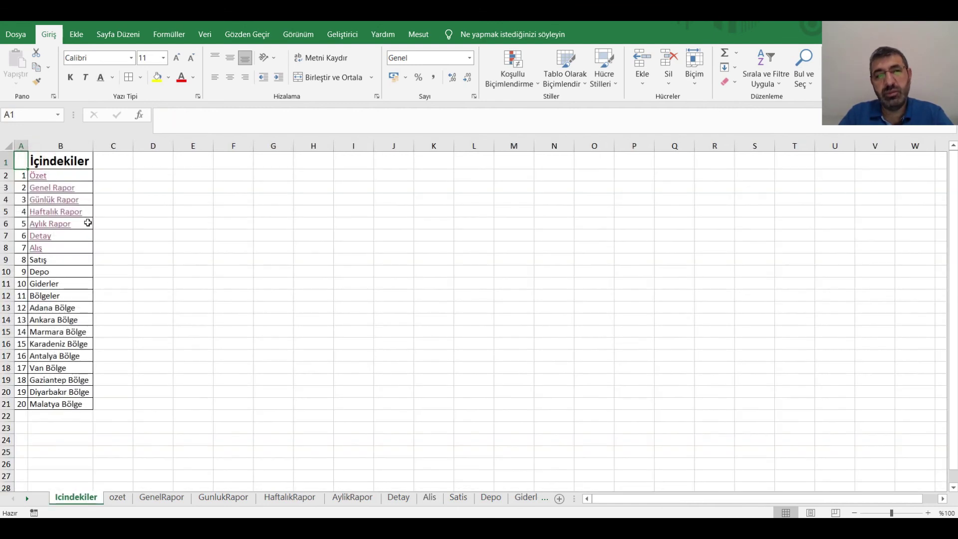